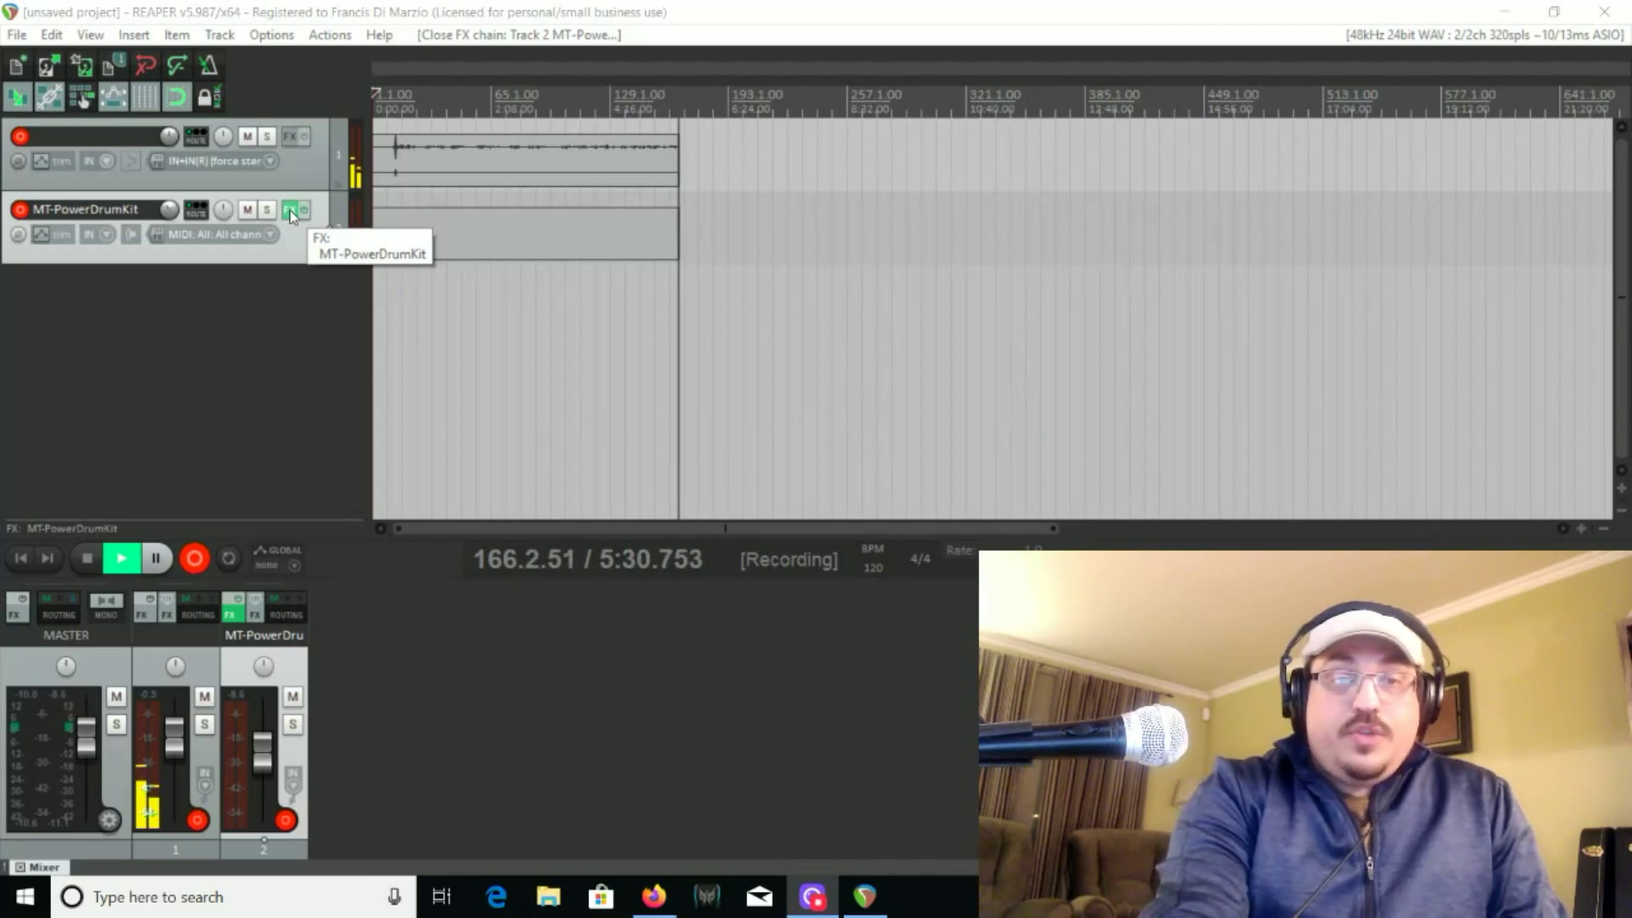
Open the MT-PowerDrumKit plugin on track 2 and check its mixer before returning to the drum kit view
click(289, 210)
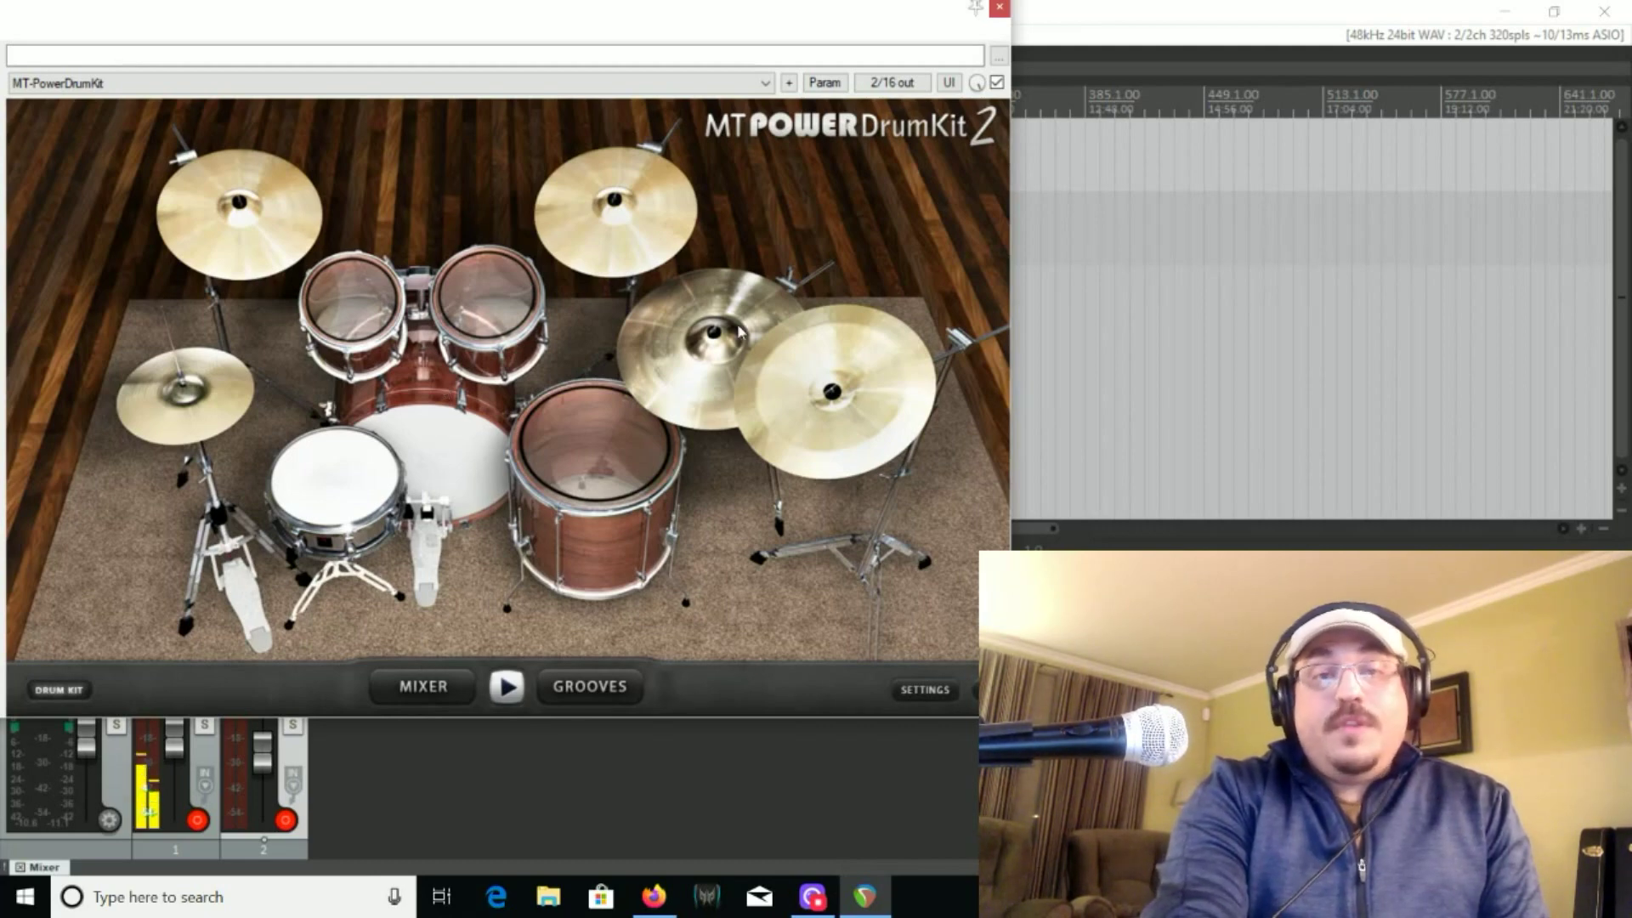
click(423, 697)
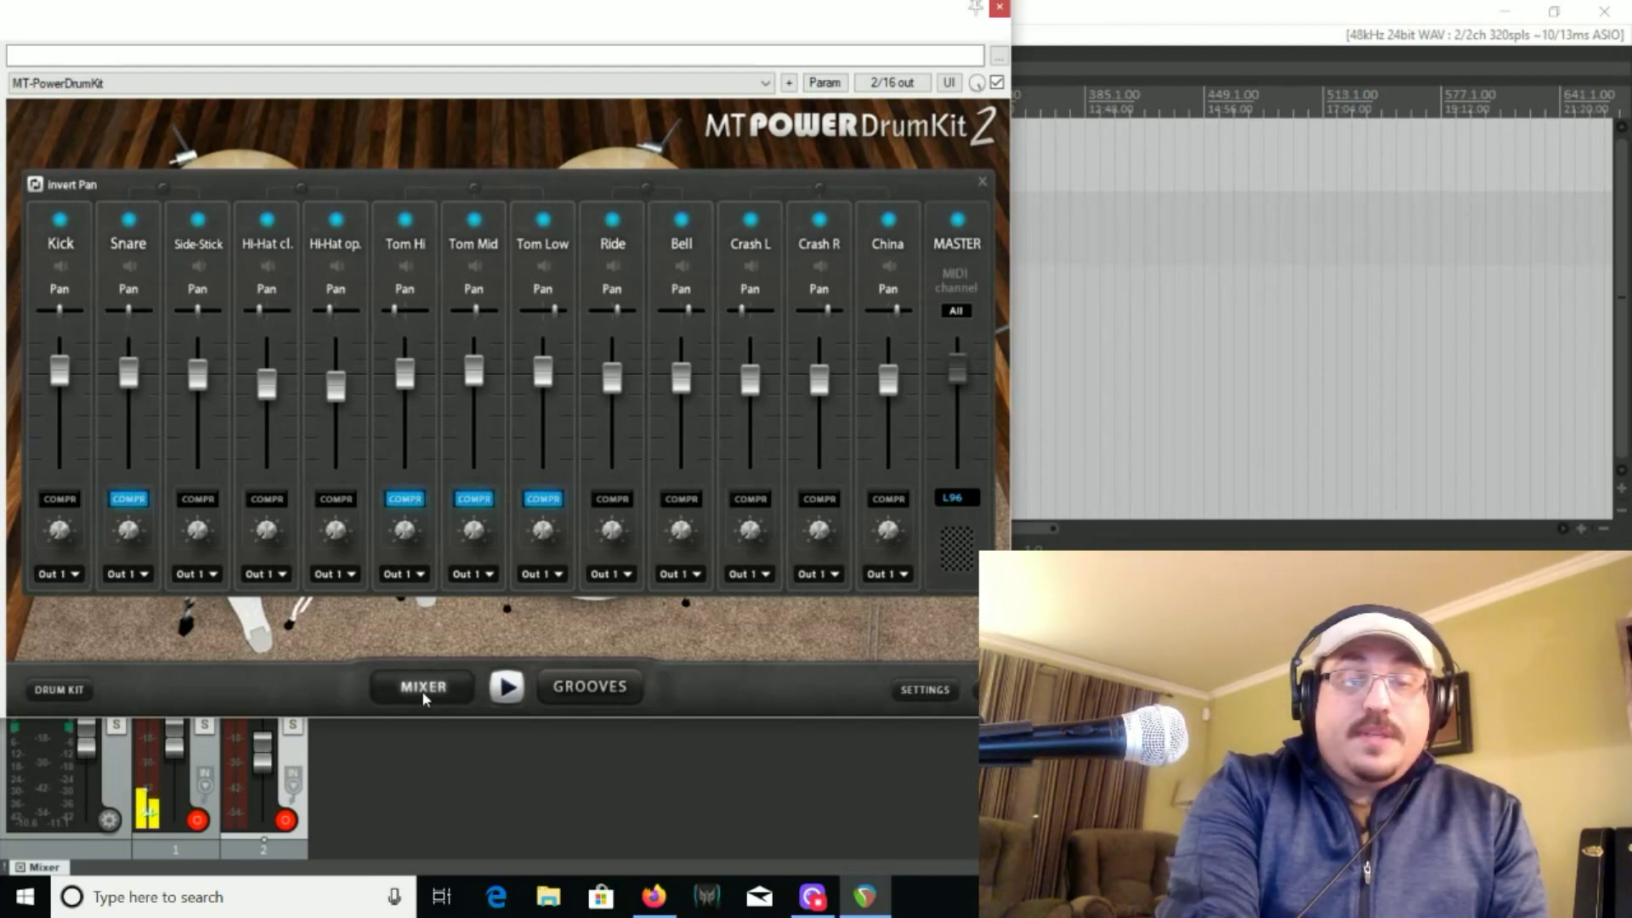
click(78, 696)
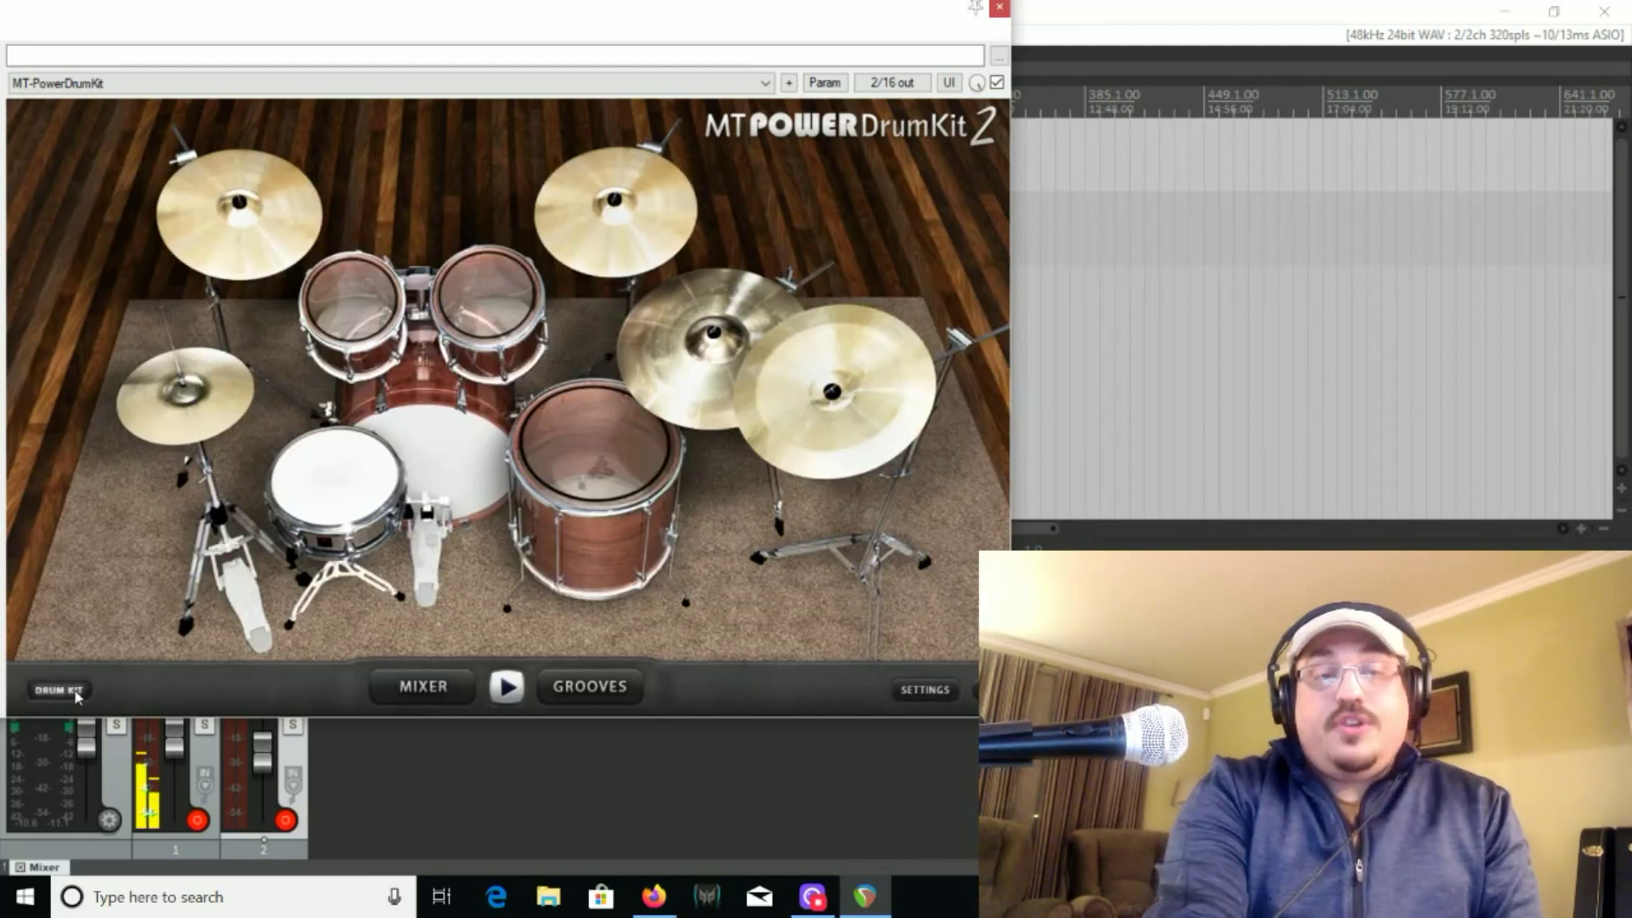
Audition the snare, kick, toms and cymbals by playing the pieces of the drum kit picture
click(321, 486)
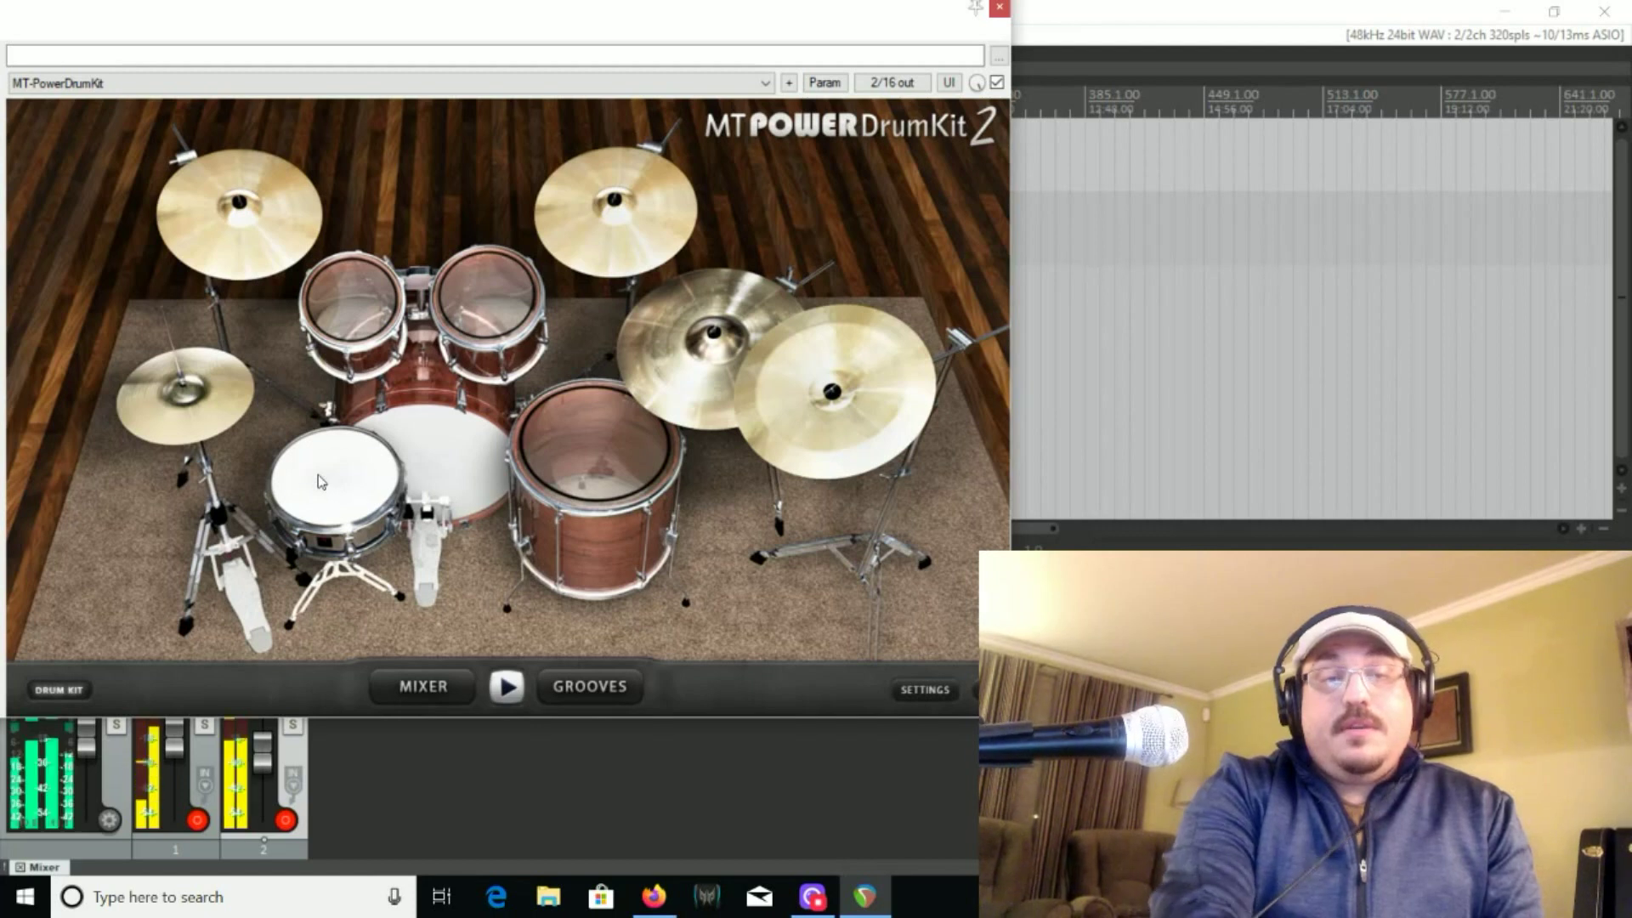
click(424, 433)
click(372, 330)
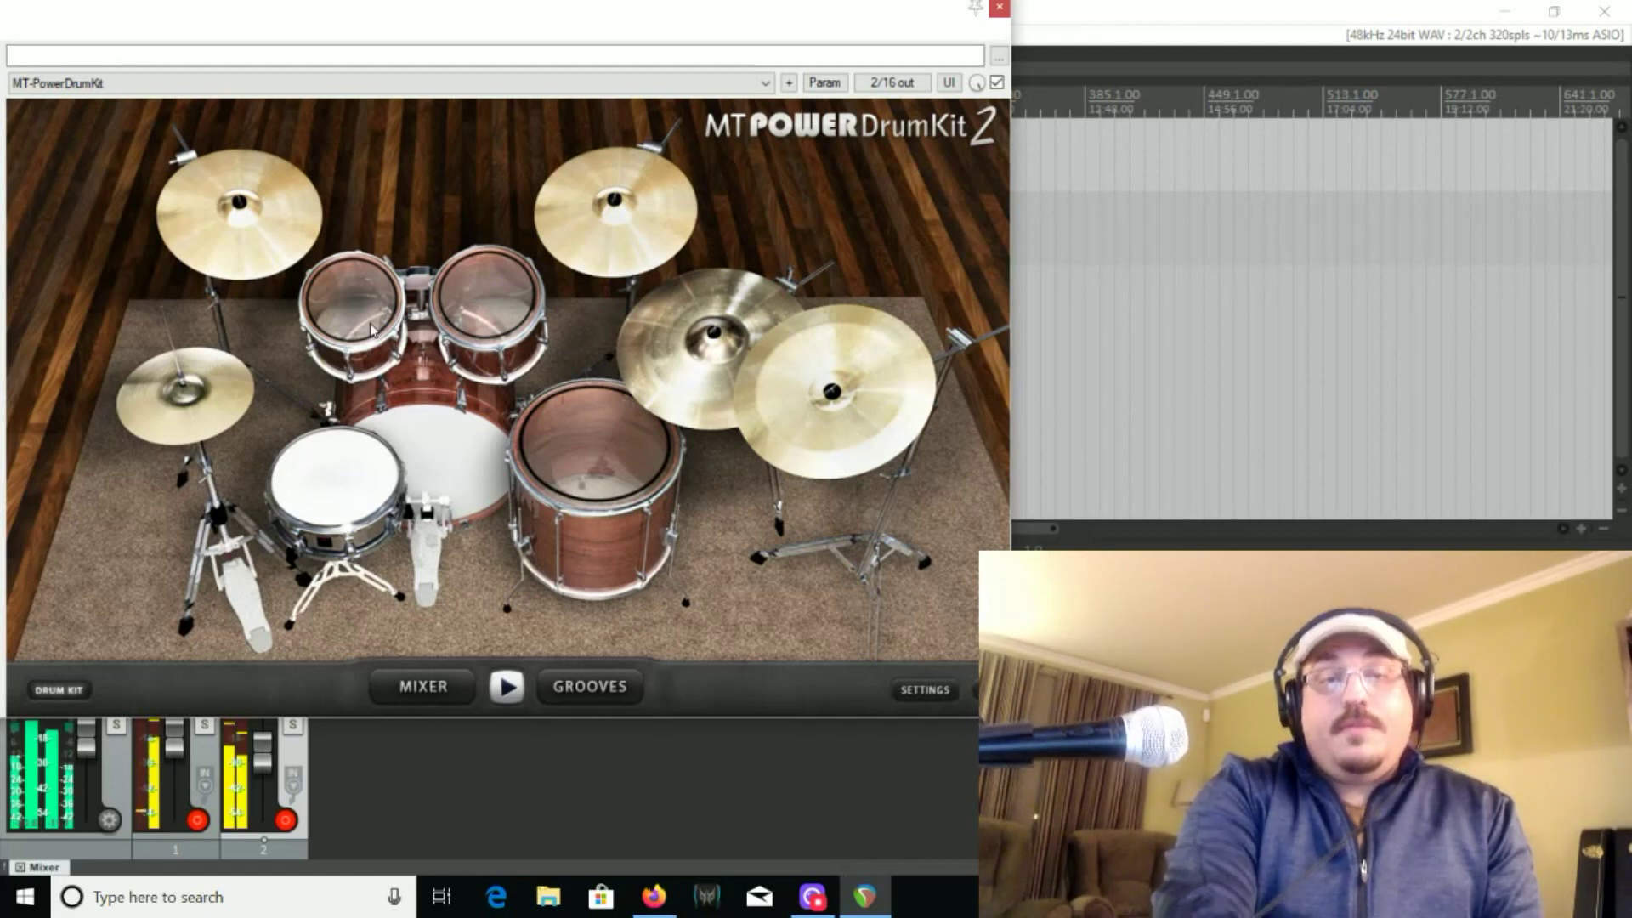
click(238, 281)
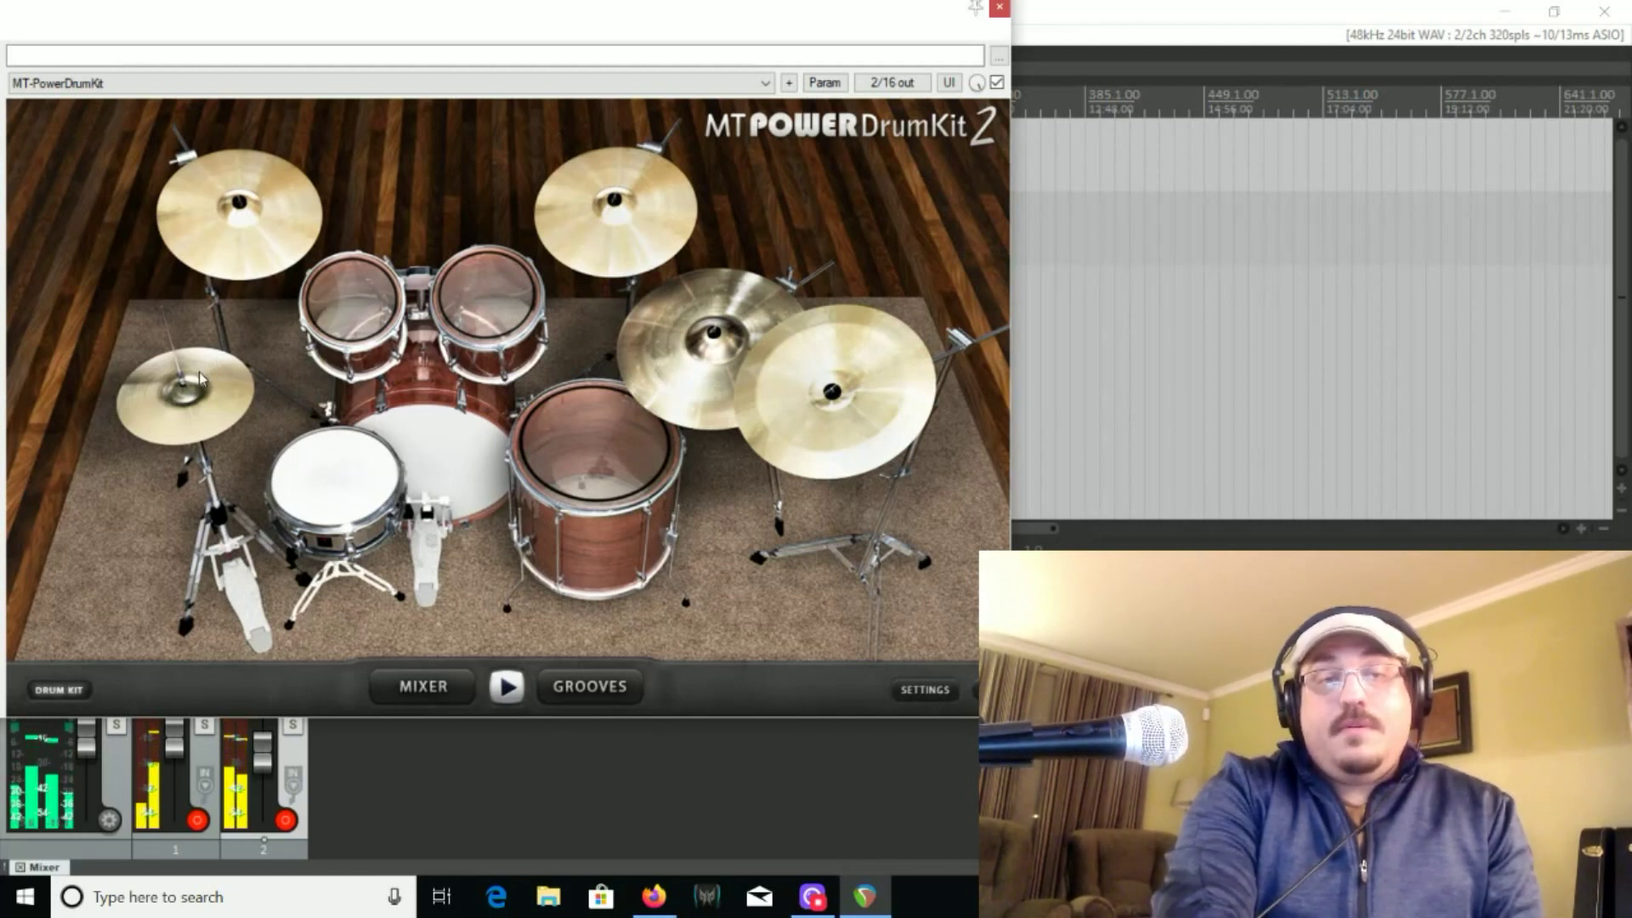
click(477, 329)
click(478, 329)
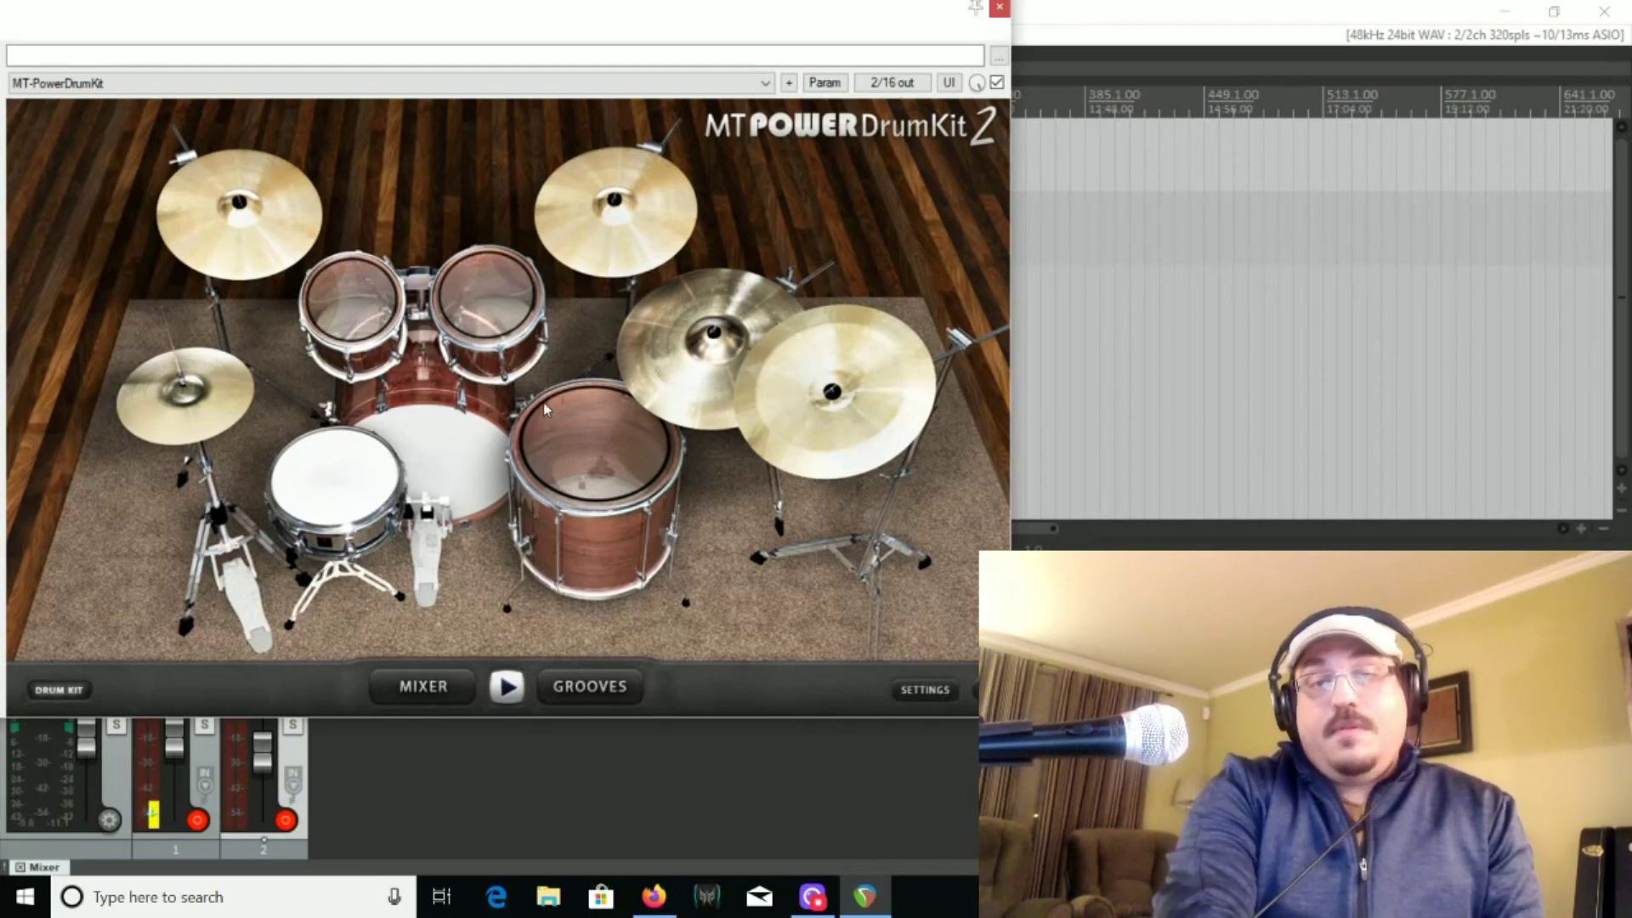
click(569, 432)
click(862, 370)
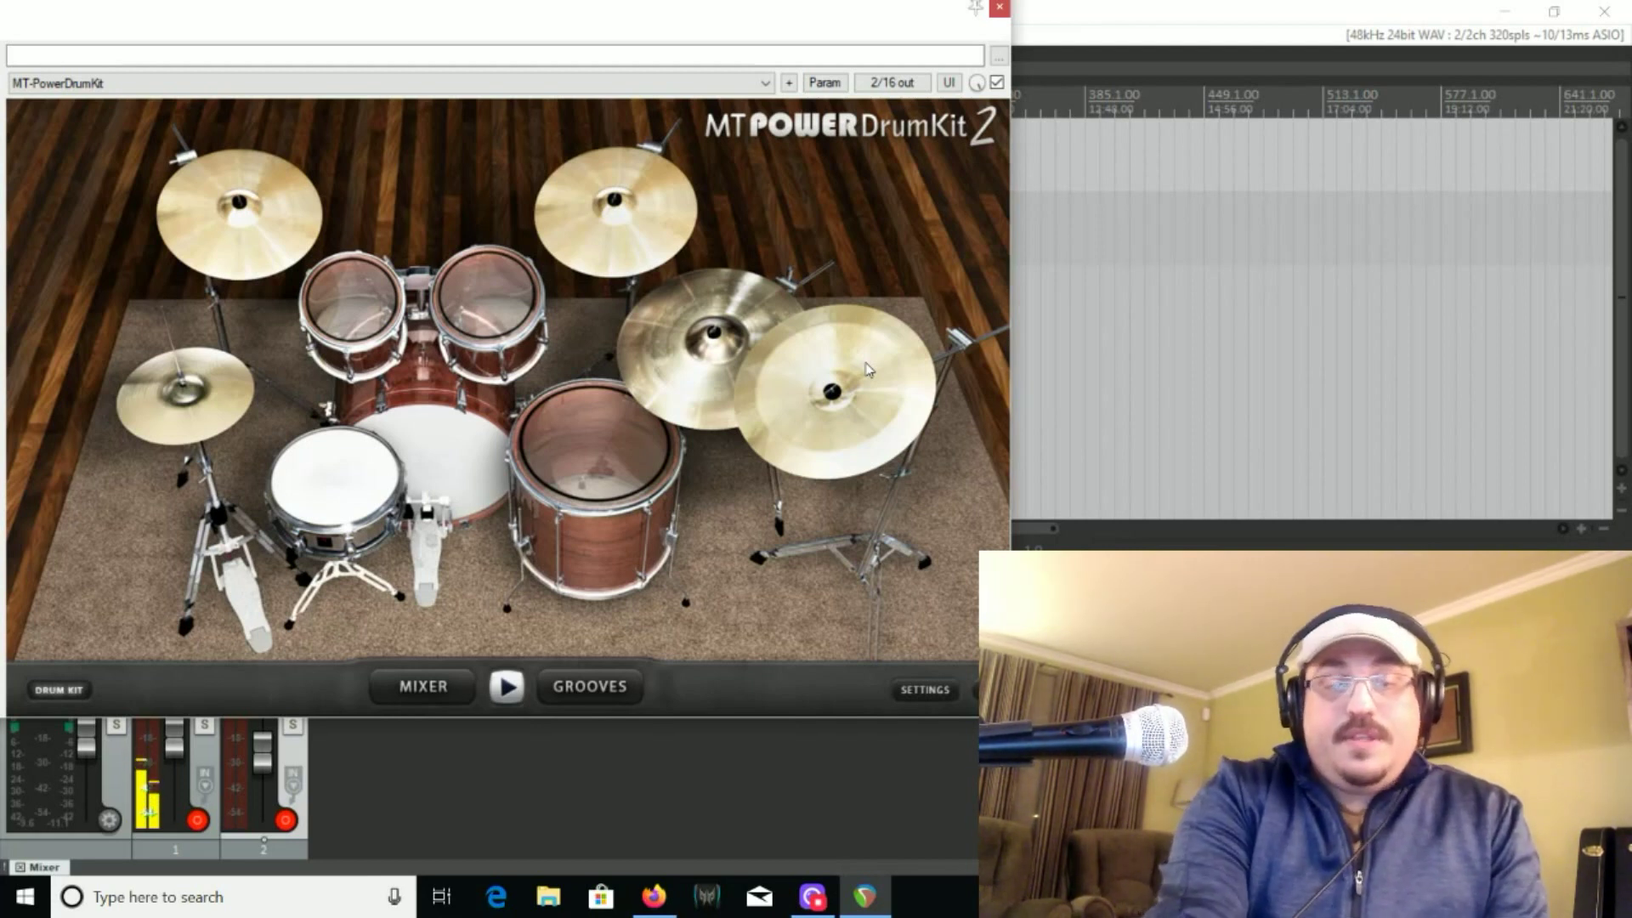
Open the groove library and browse its styles with the Intro folder of the 4/4 Grooves 60 - 150 bpm group selected
click(597, 695)
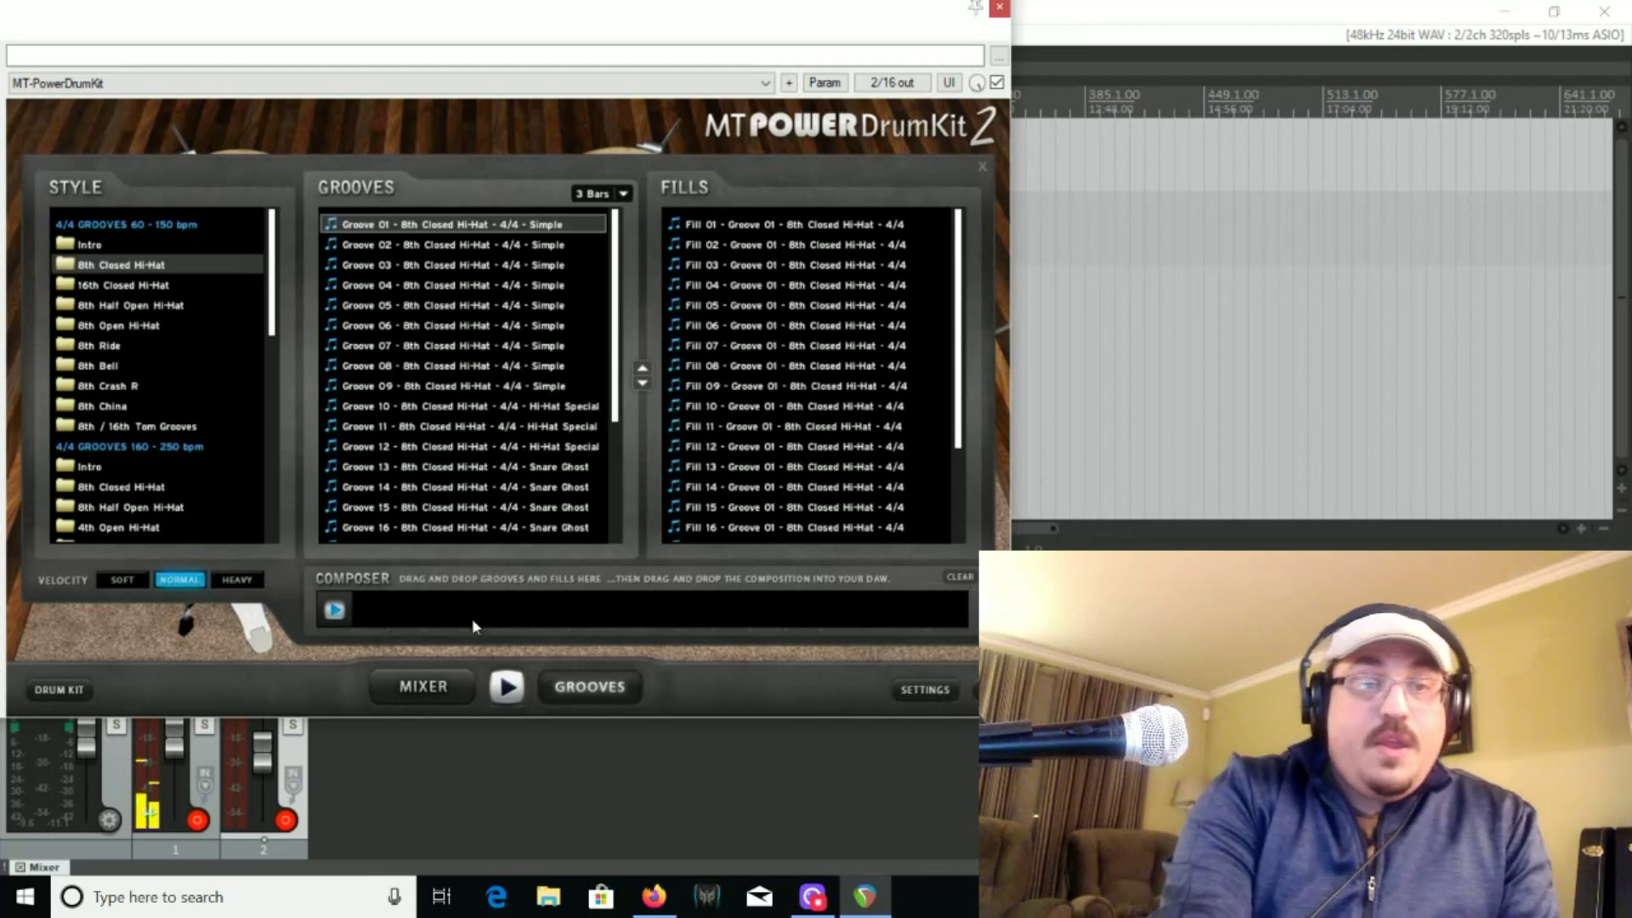
click(95, 246)
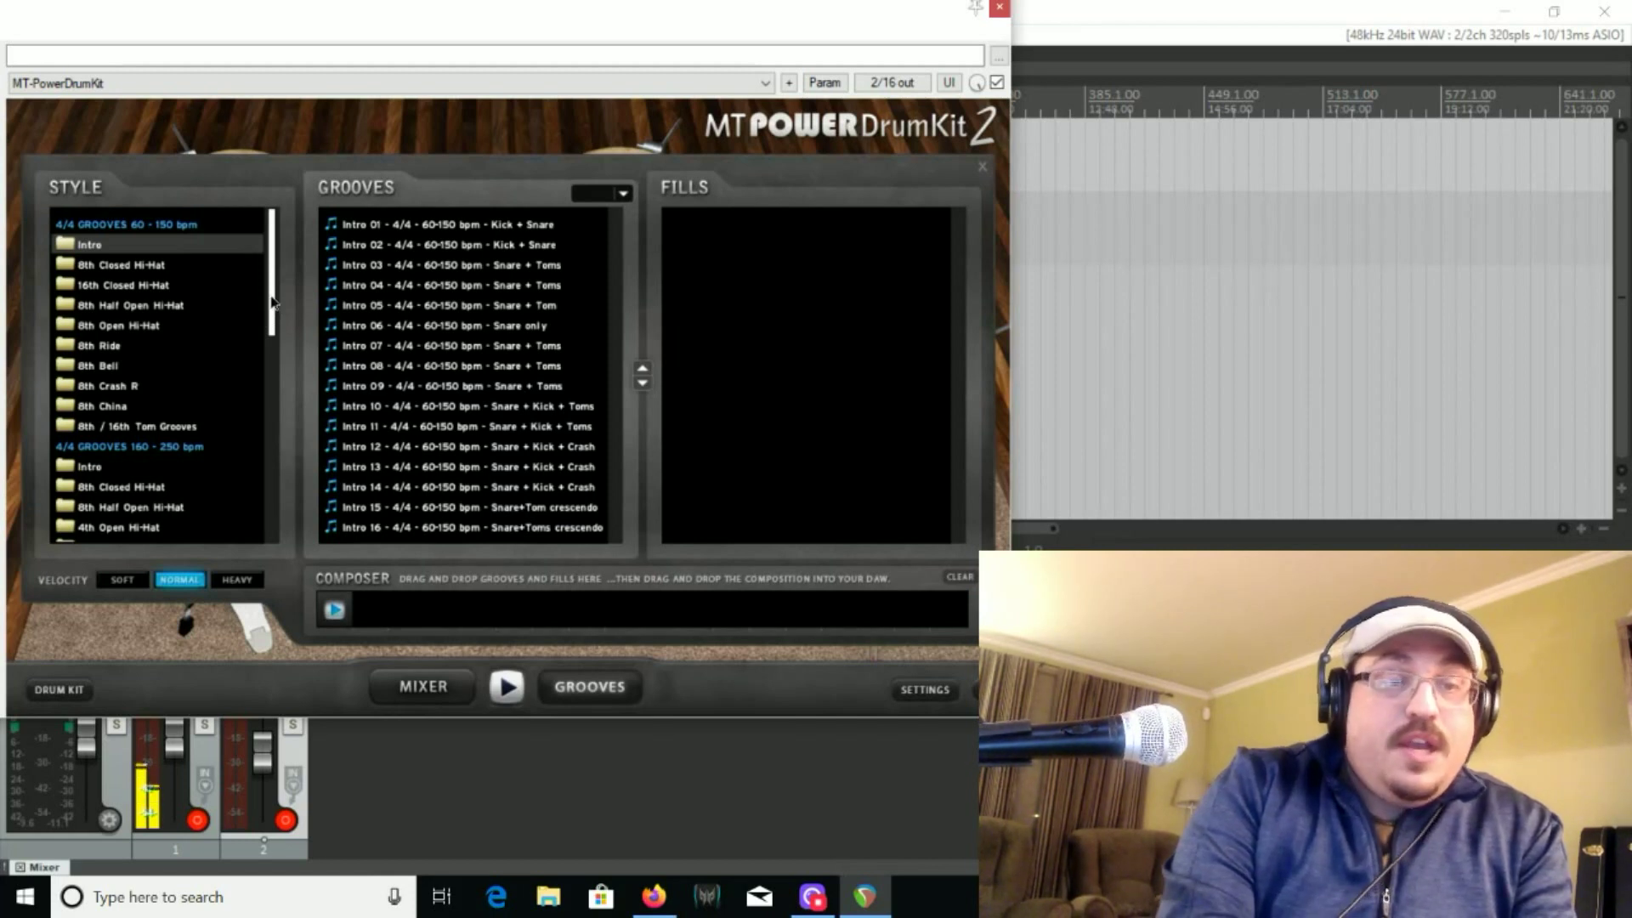
scroll(264, 357, down, 5)
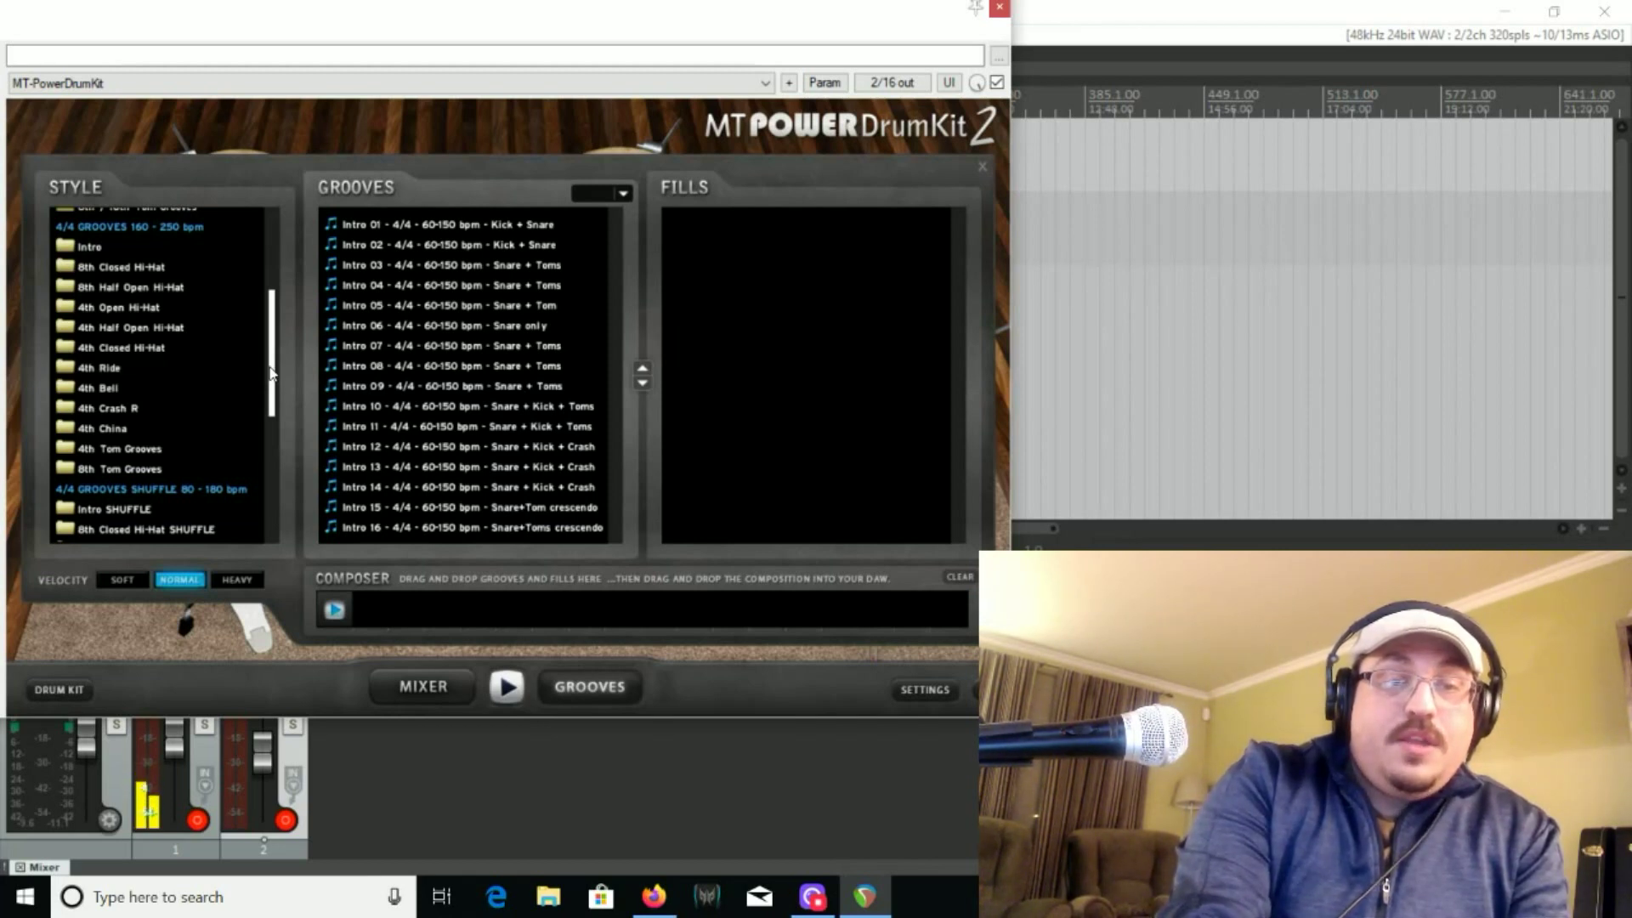
drag(270, 374, 297, 248)
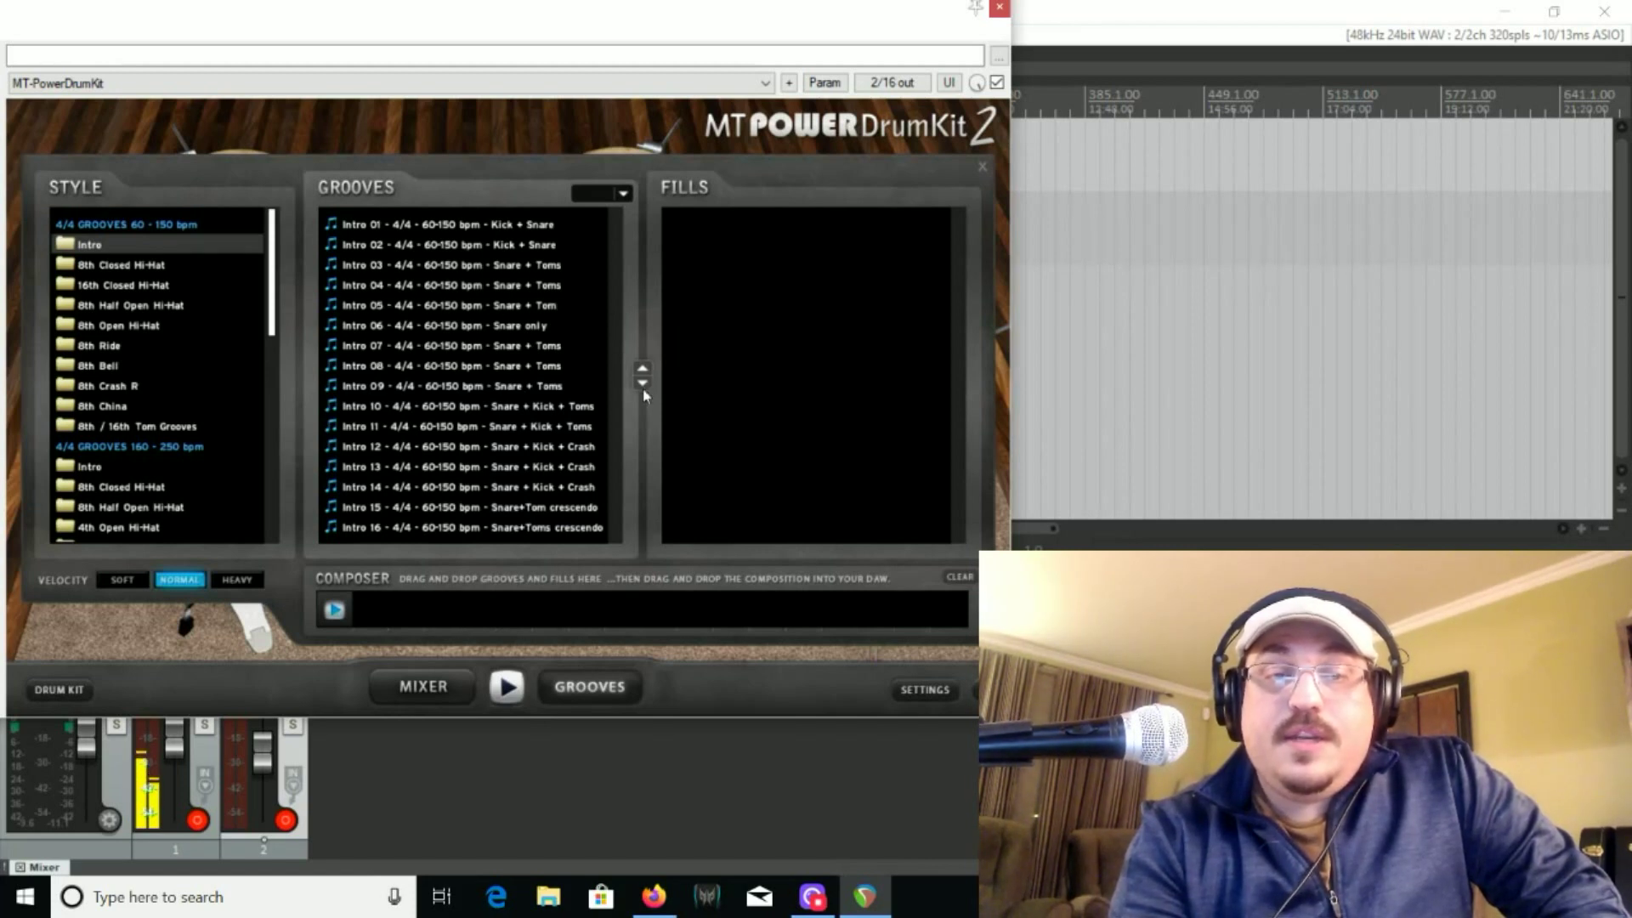
Preview Intro 01 (Kick + Snare) and place it at the start of the composer
click(397, 224)
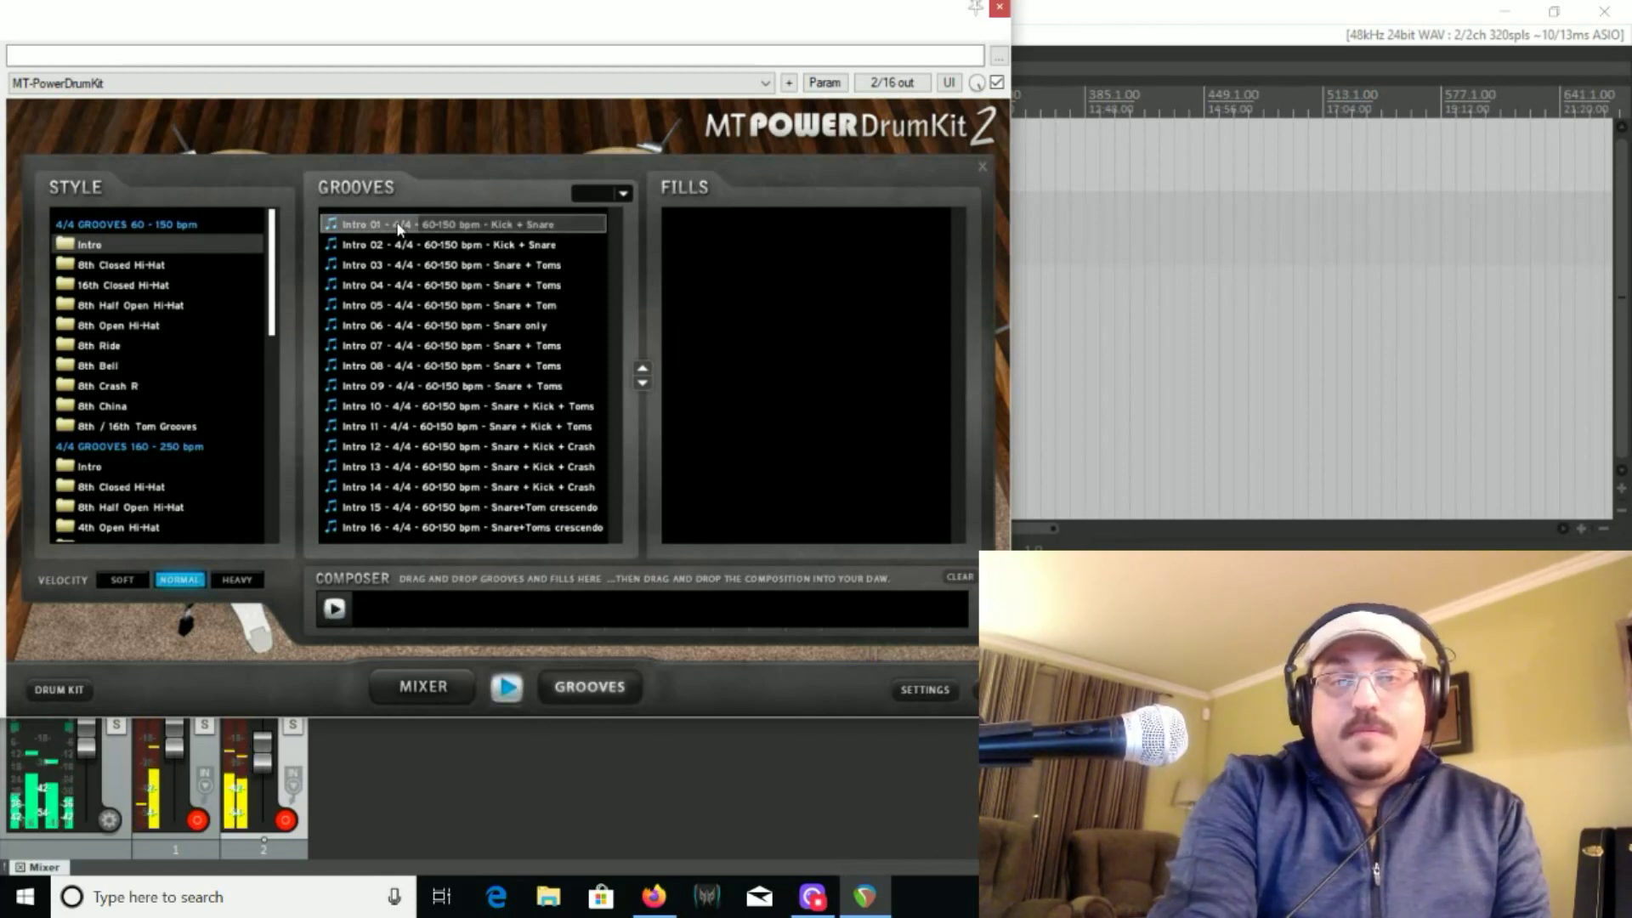
click(330, 610)
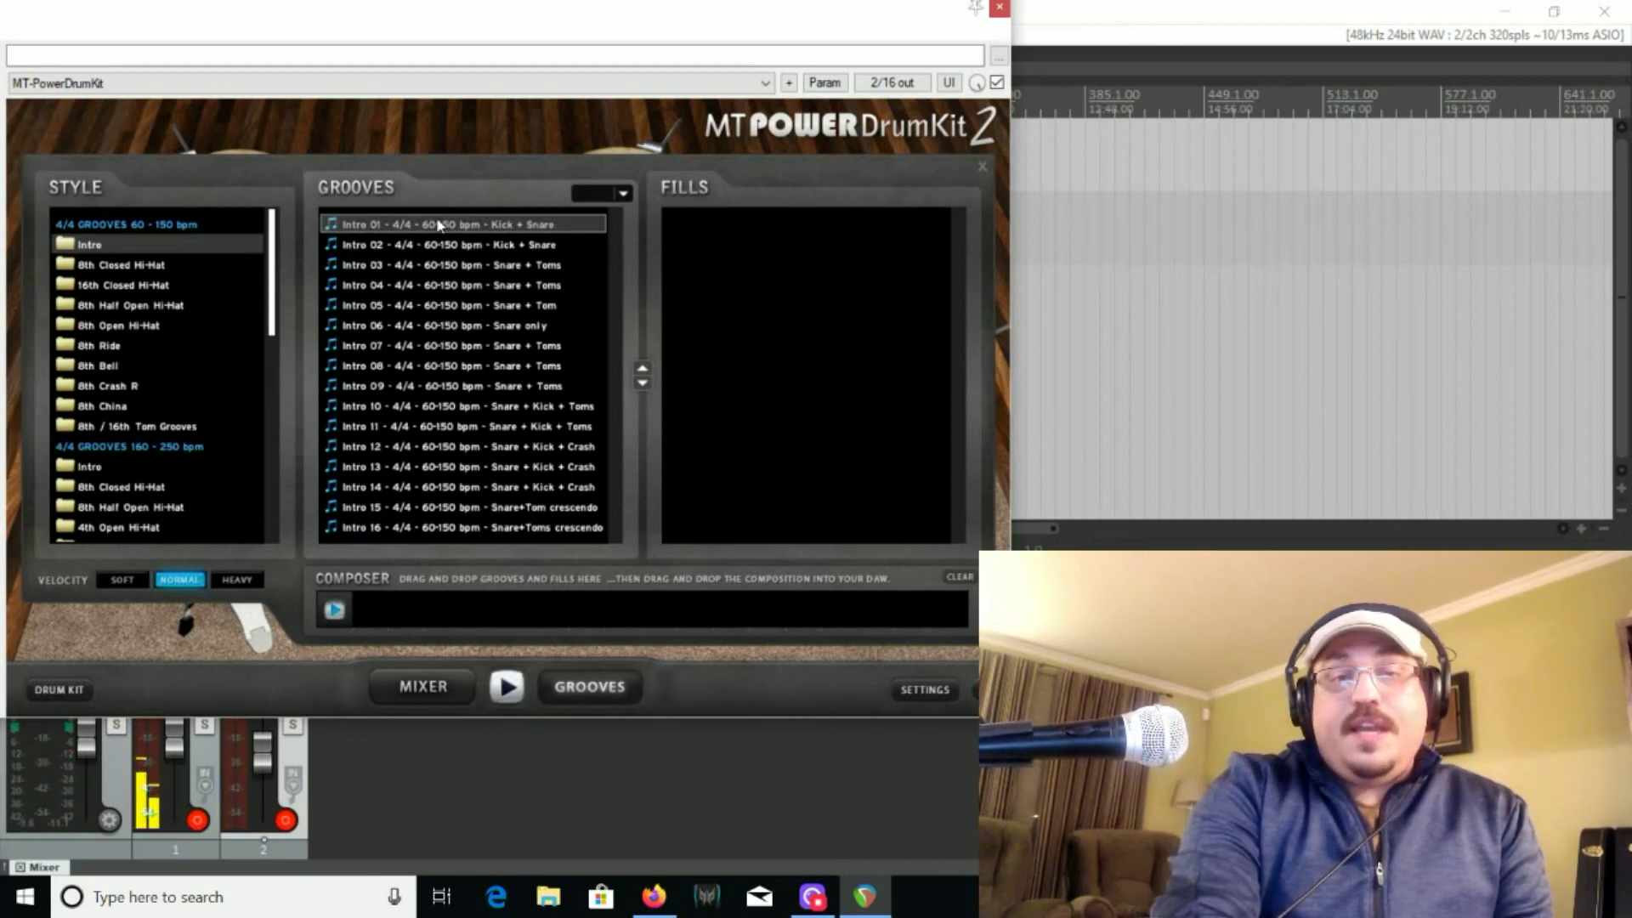
drag(435, 237, 384, 619)
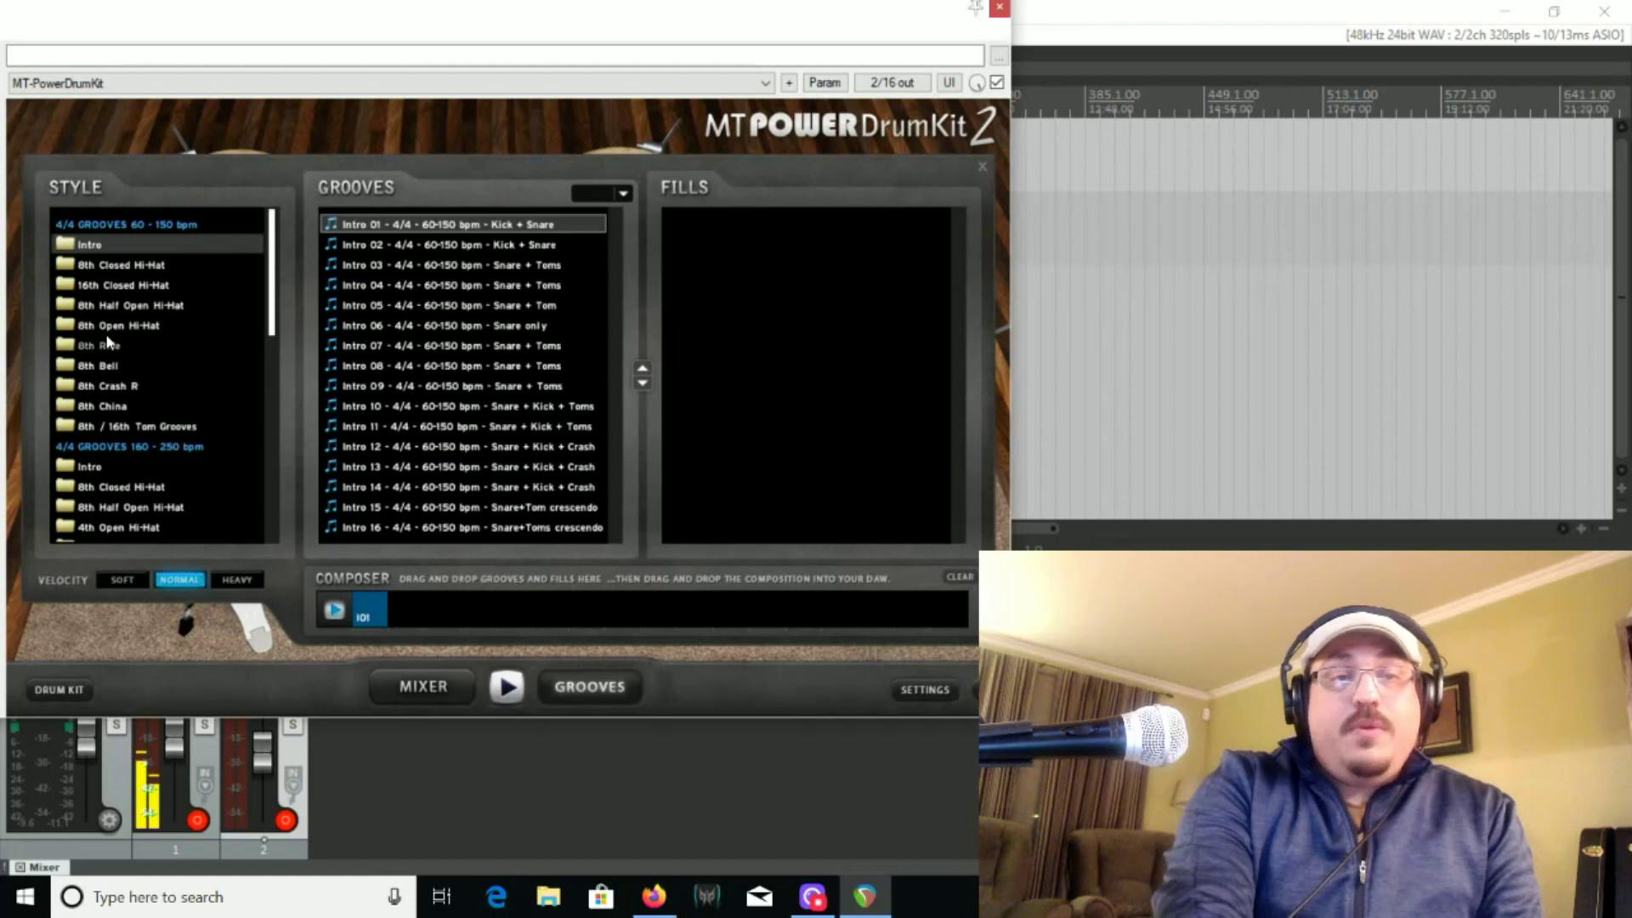
Preview Groove 01 from the 8th Closed Hi-Hat style and add it to the composer after the intro
click(124, 266)
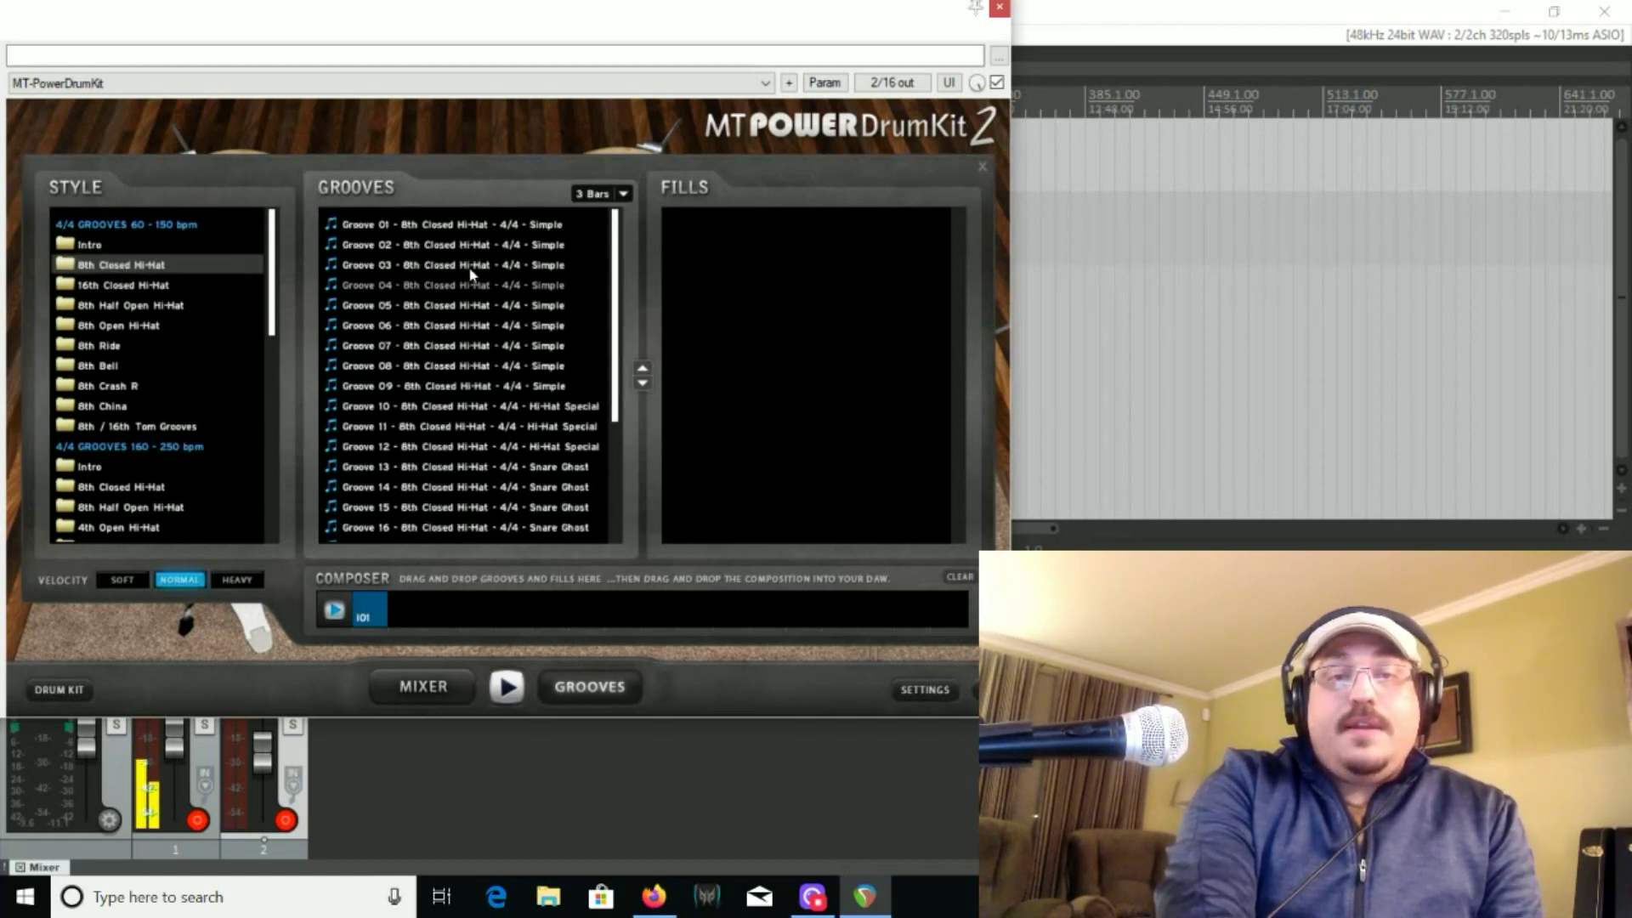
click(458, 230)
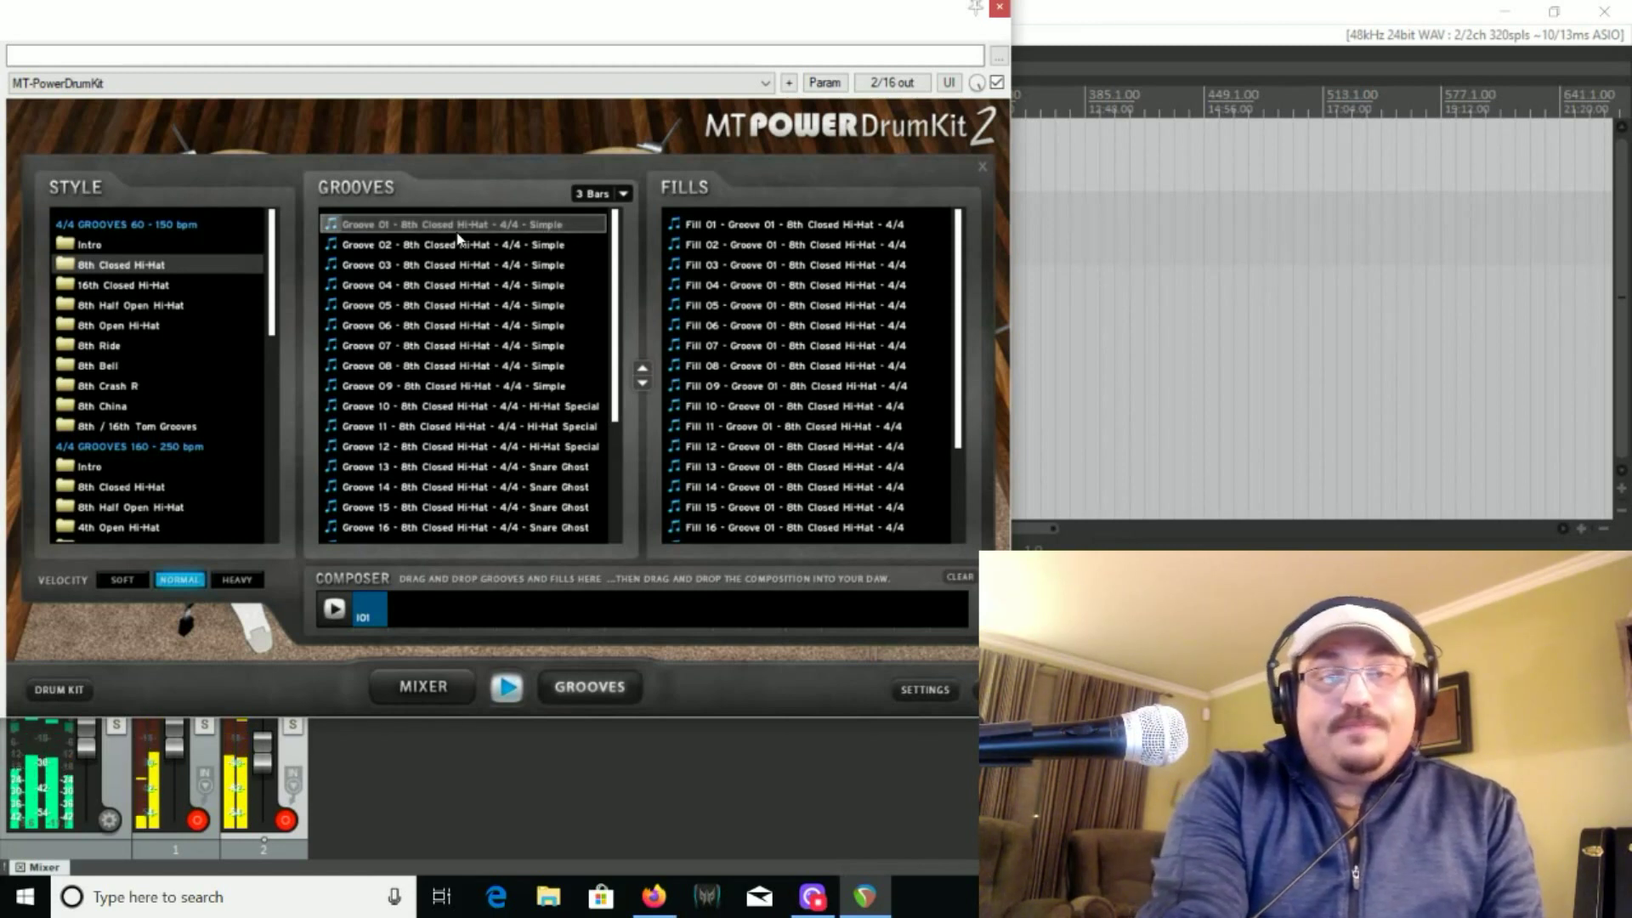
click(340, 608)
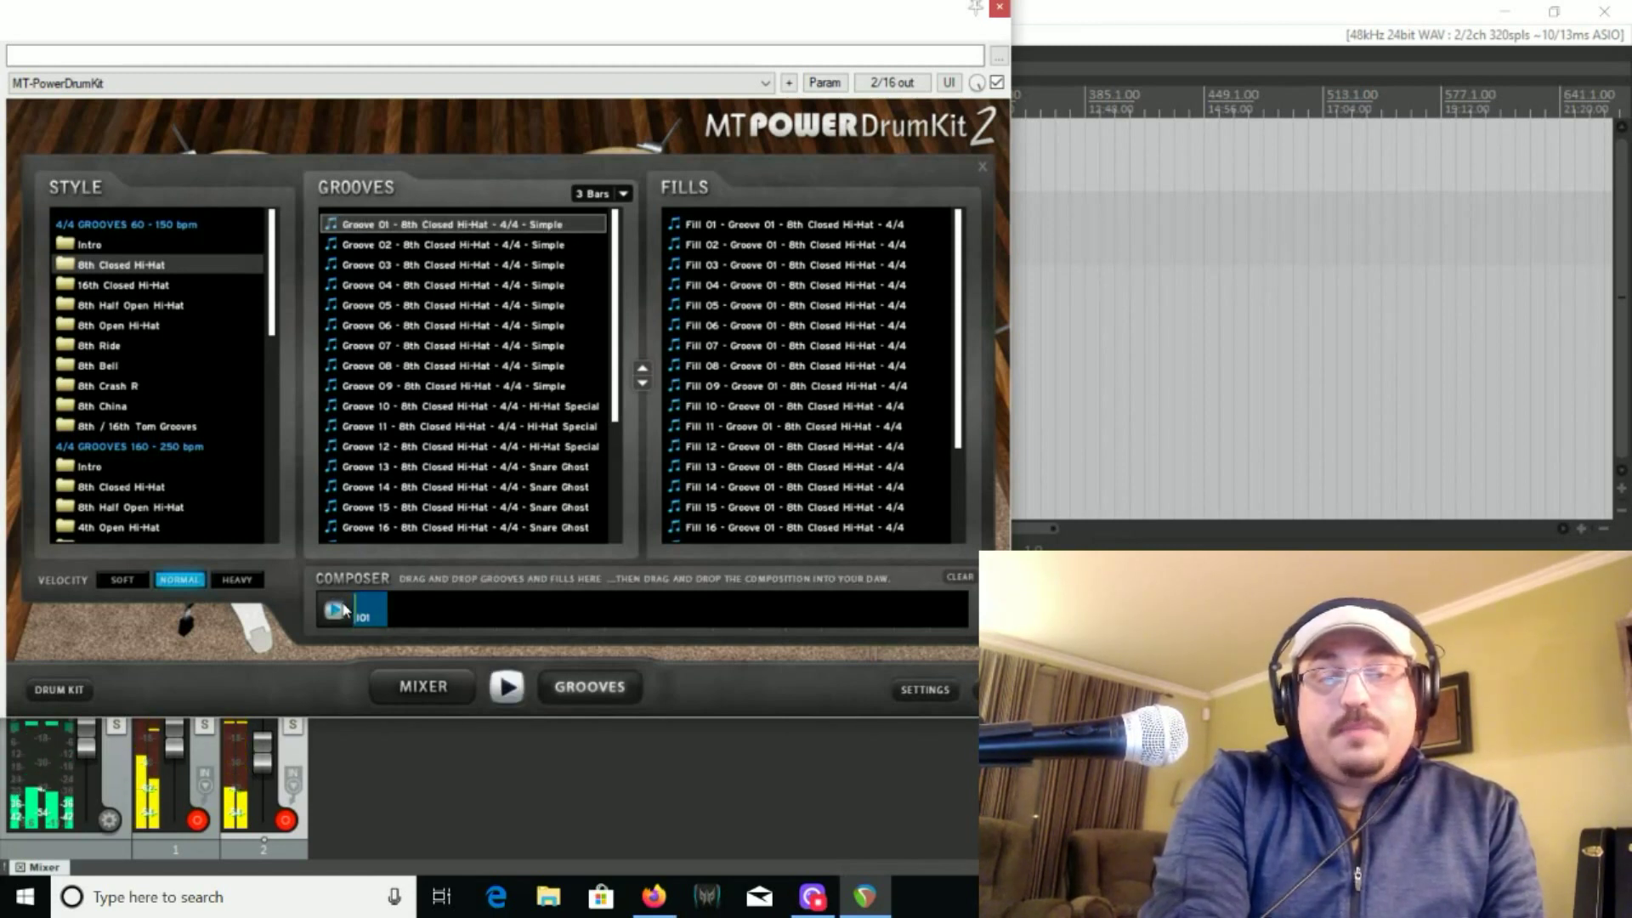
click(340, 608)
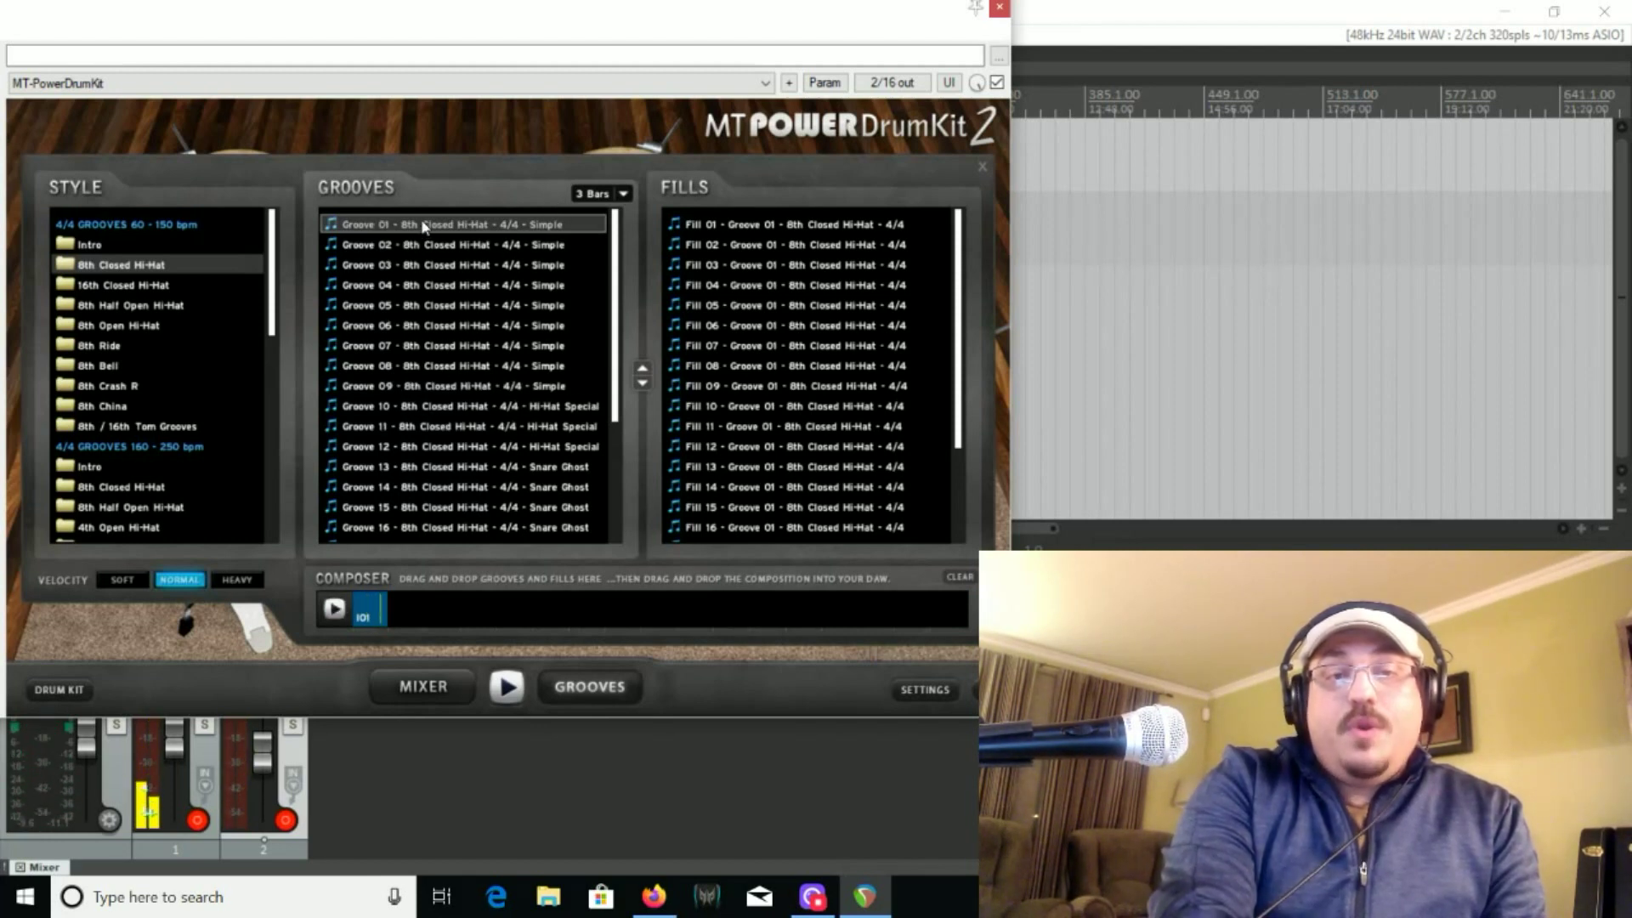
drag(424, 226, 408, 604)
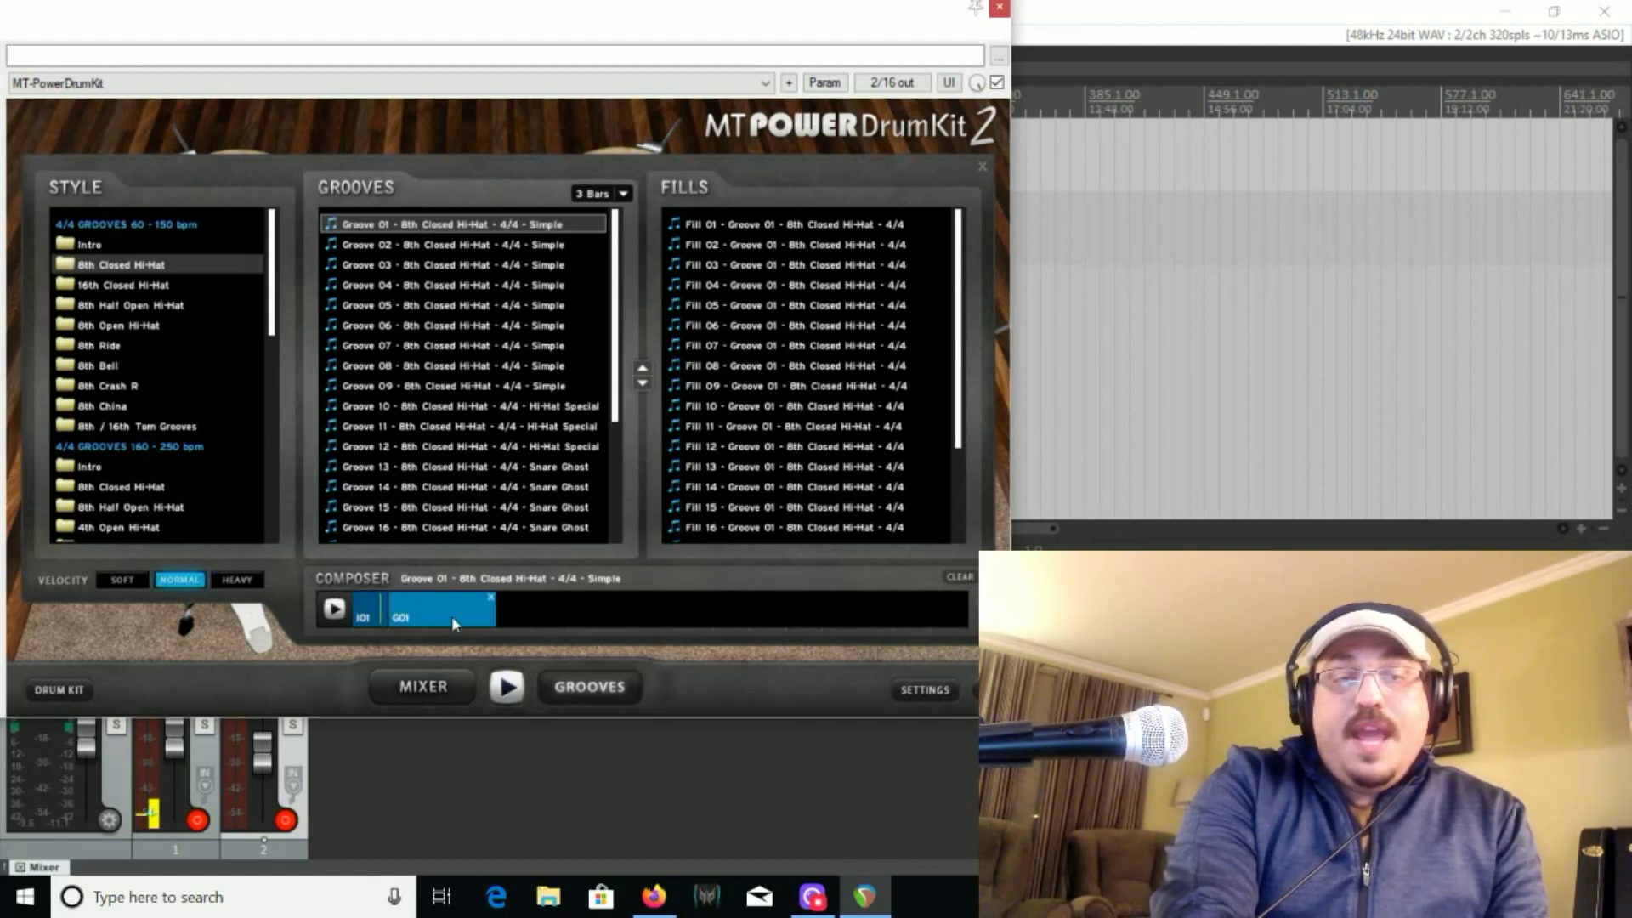
Look over the available groove lengths in bars and the list of fills for Groove 01
click(624, 195)
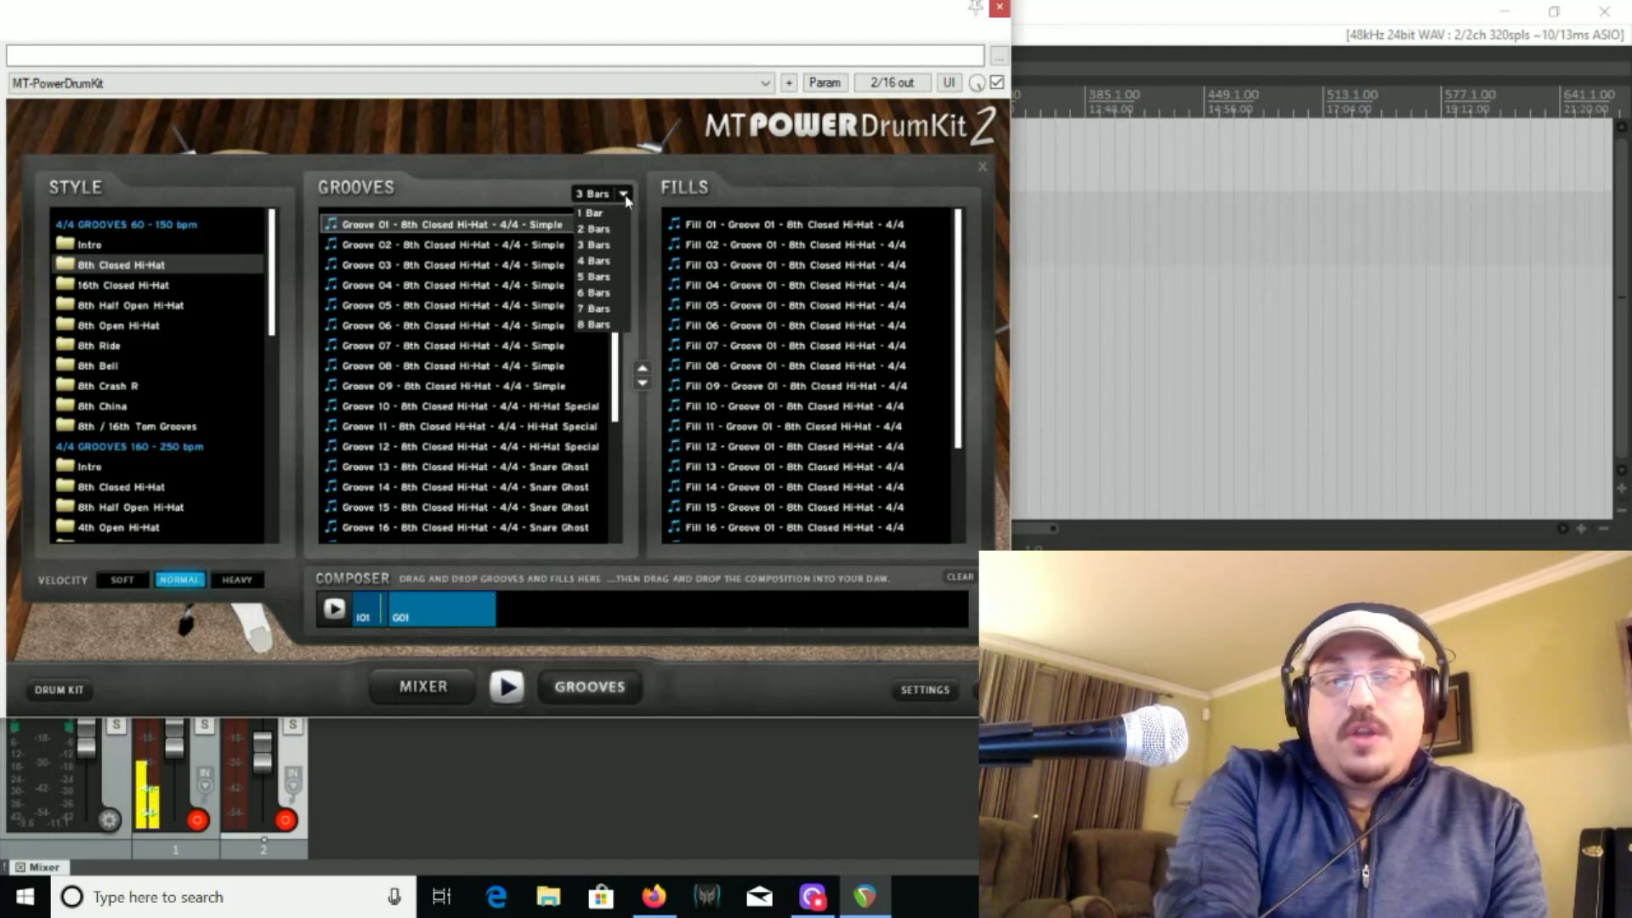
click(540, 176)
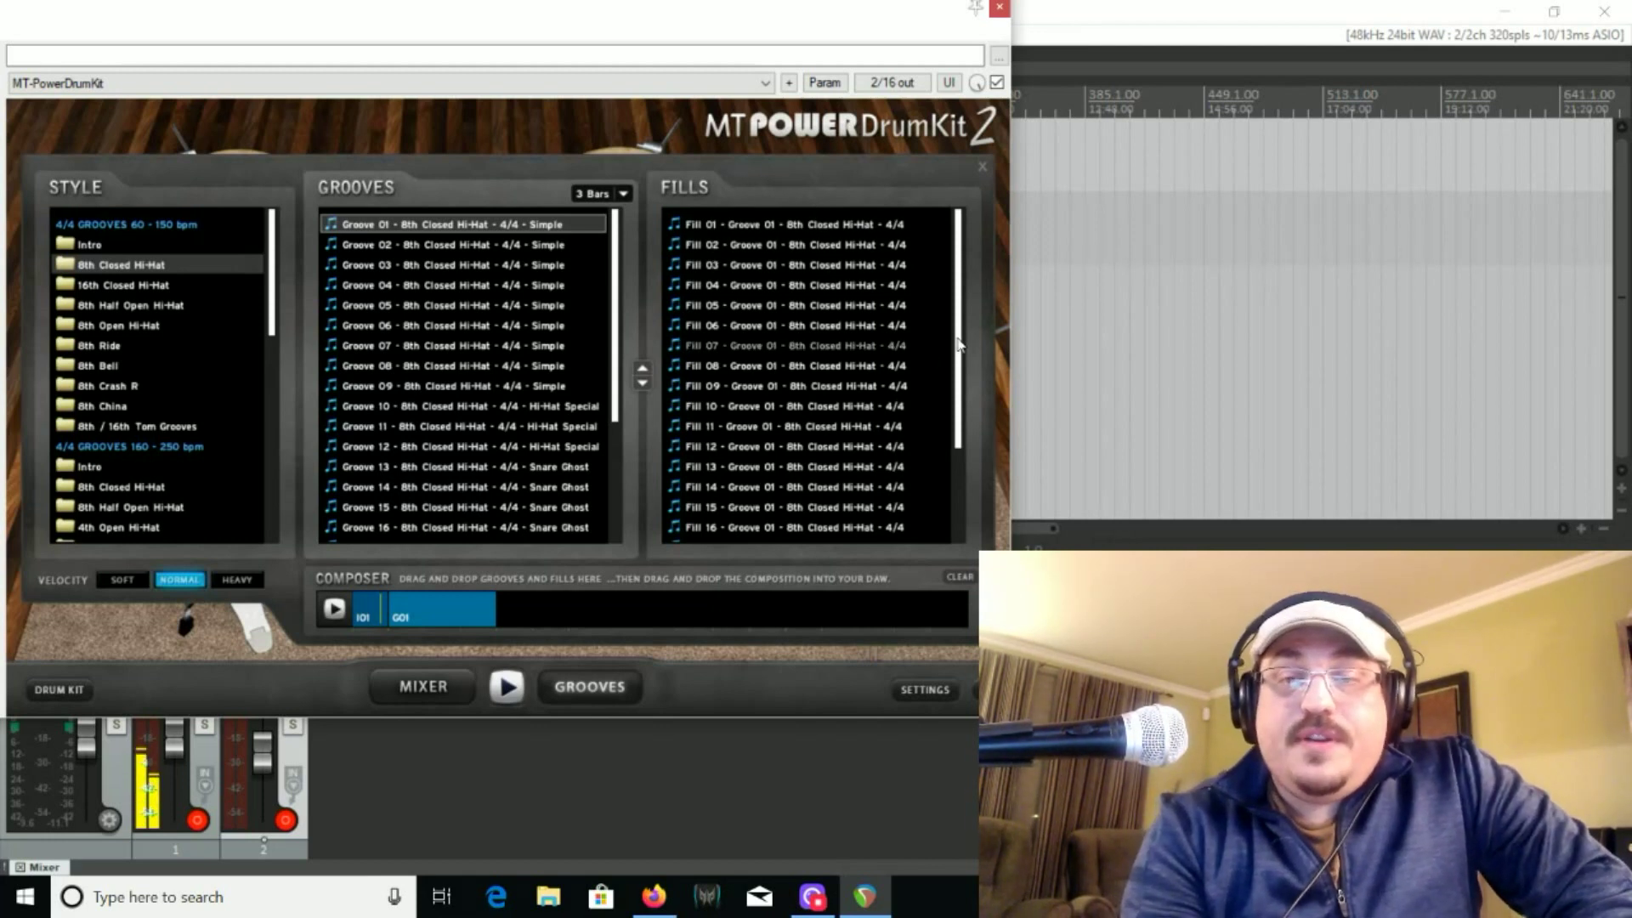
drag(957, 344, 975, 221)
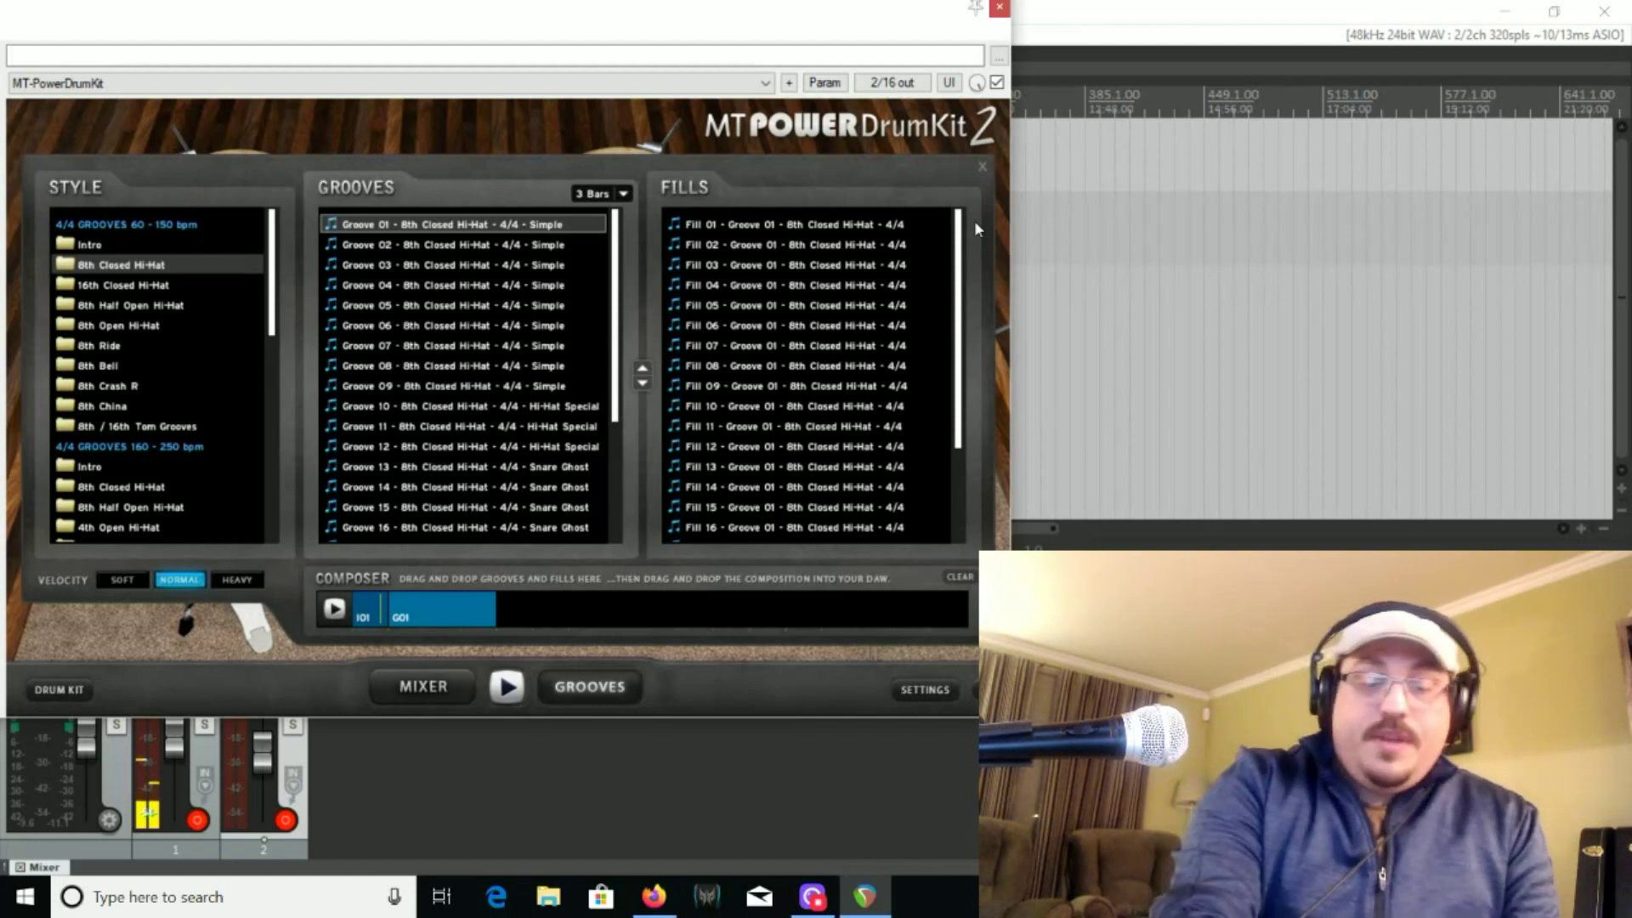
Preview Fills 01, 07, 14 and 13, add Fill 13 after Groove 01, and play the composition
click(810, 223)
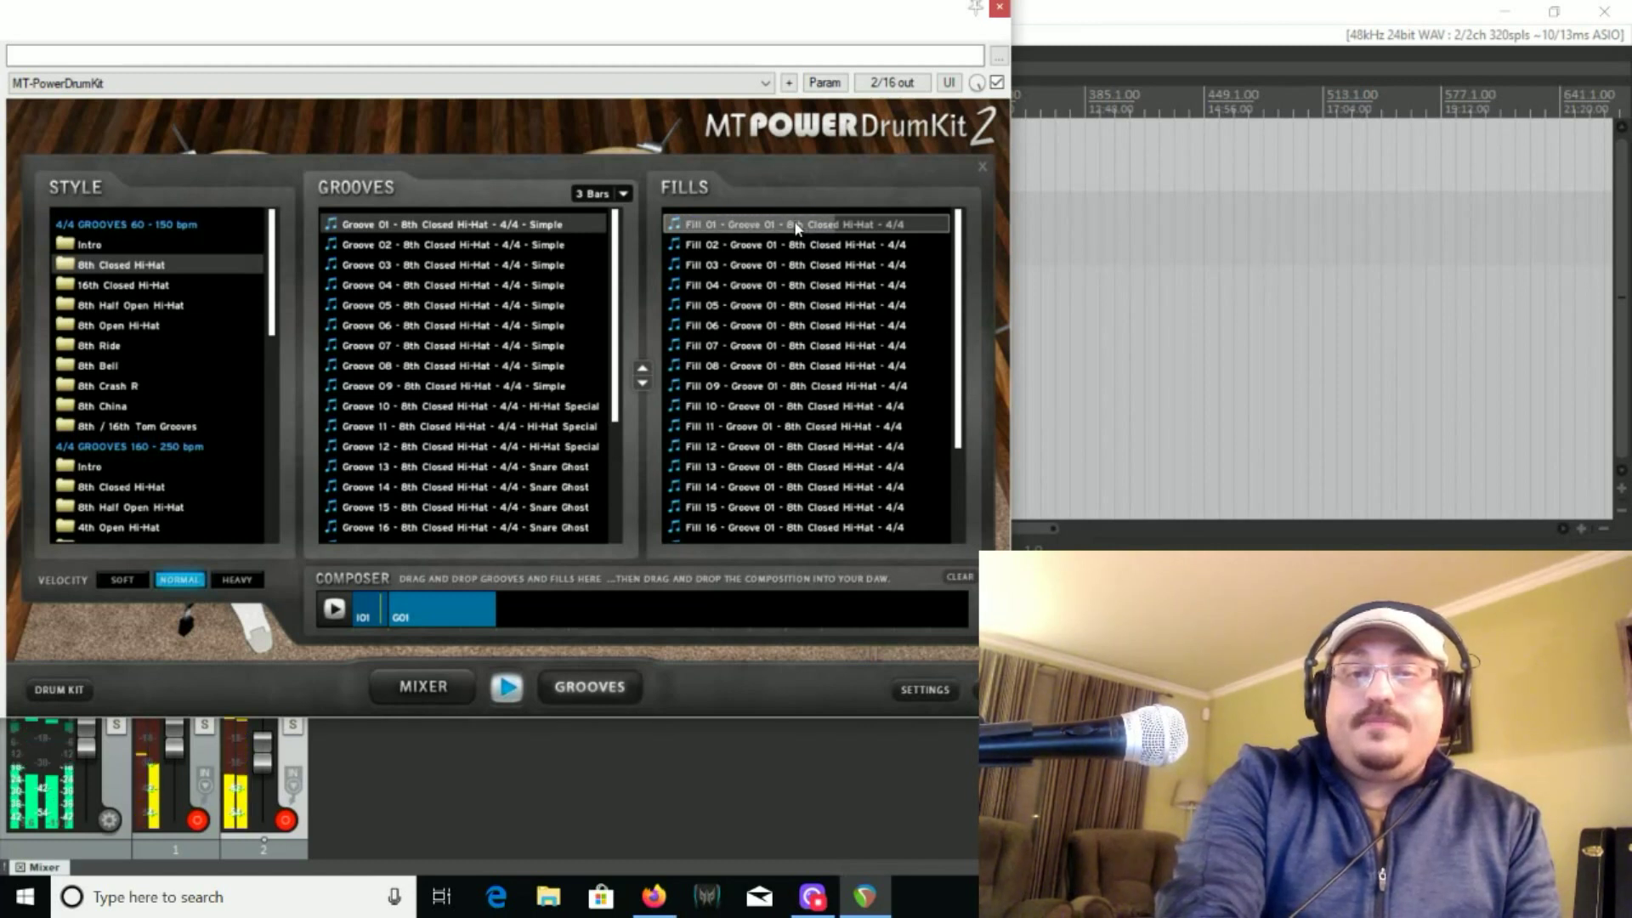
click(783, 345)
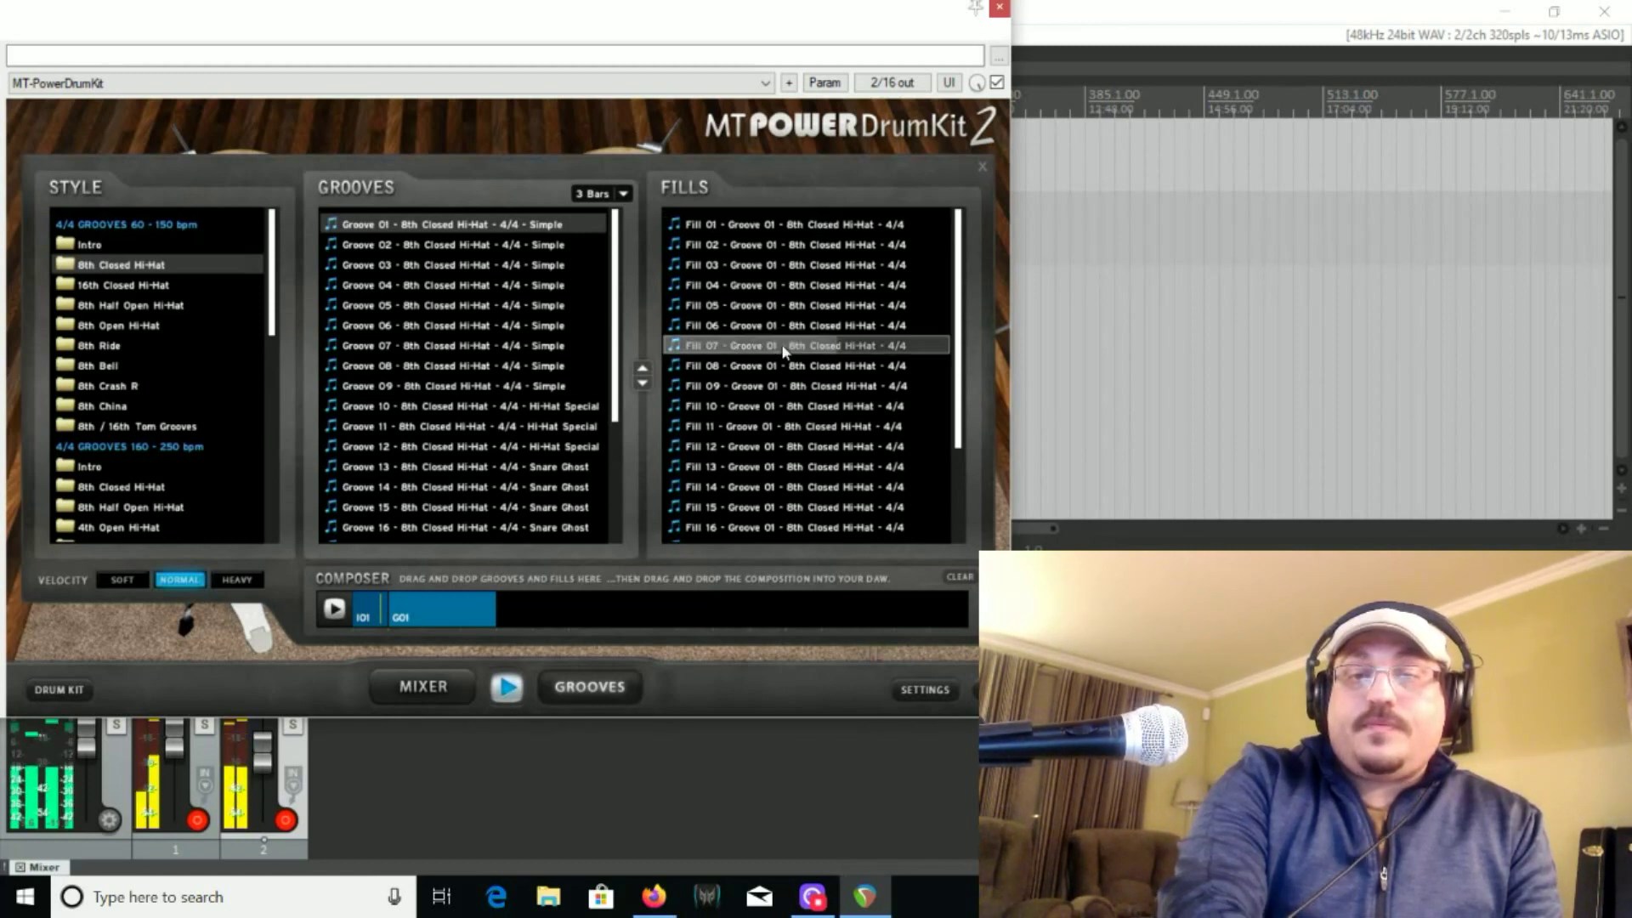
click(833, 490)
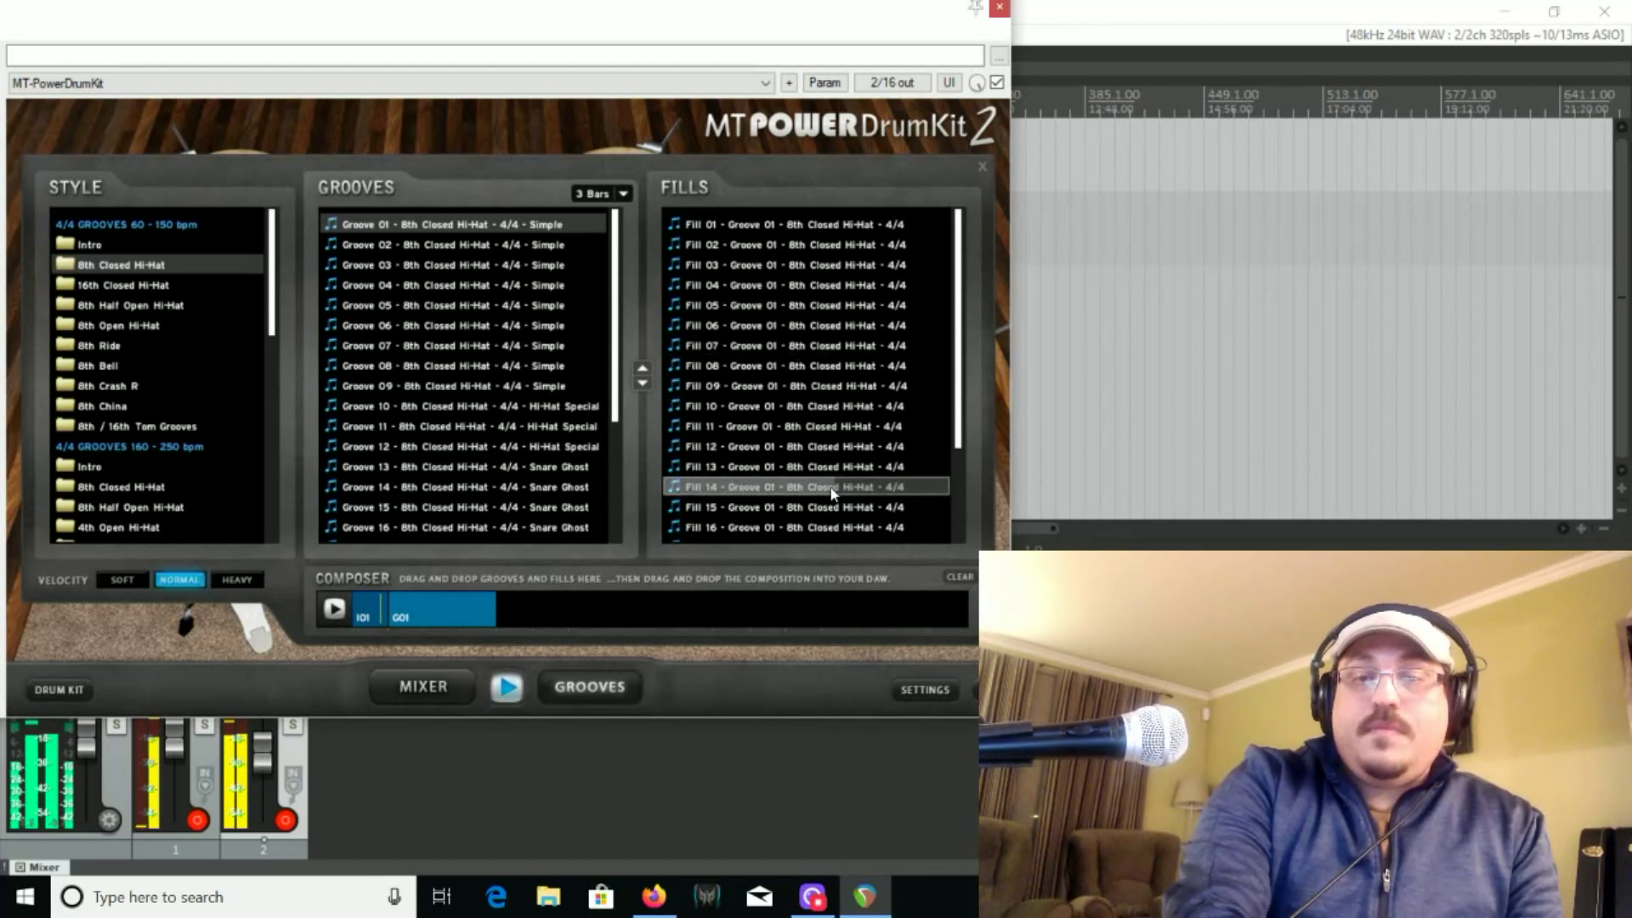
click(776, 468)
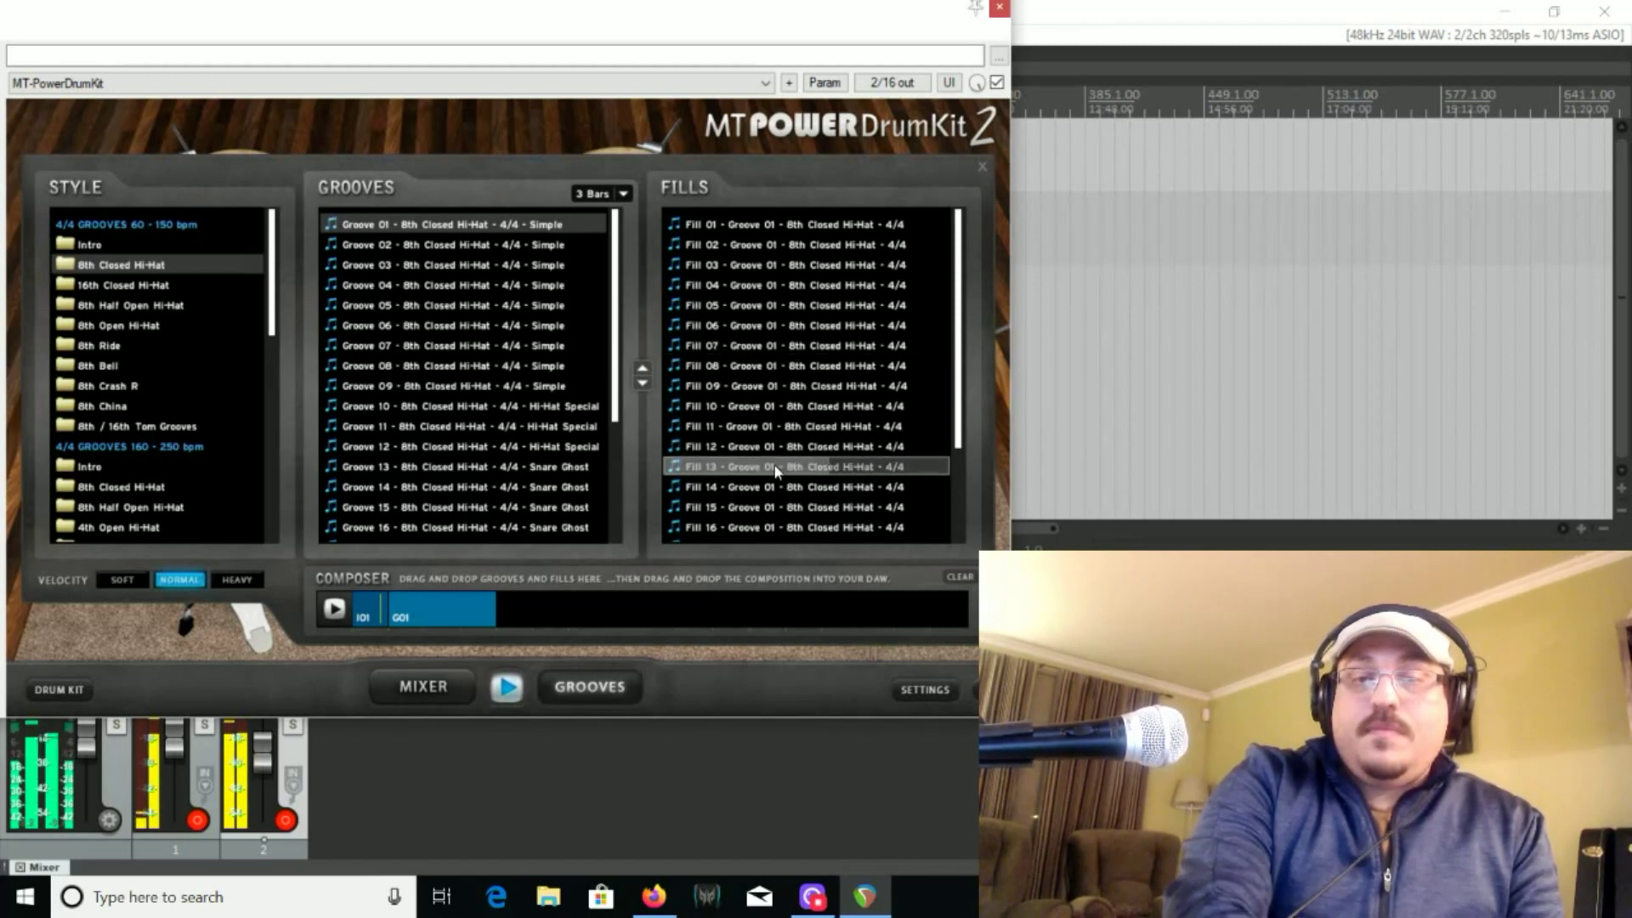
drag(776, 468, 537, 605)
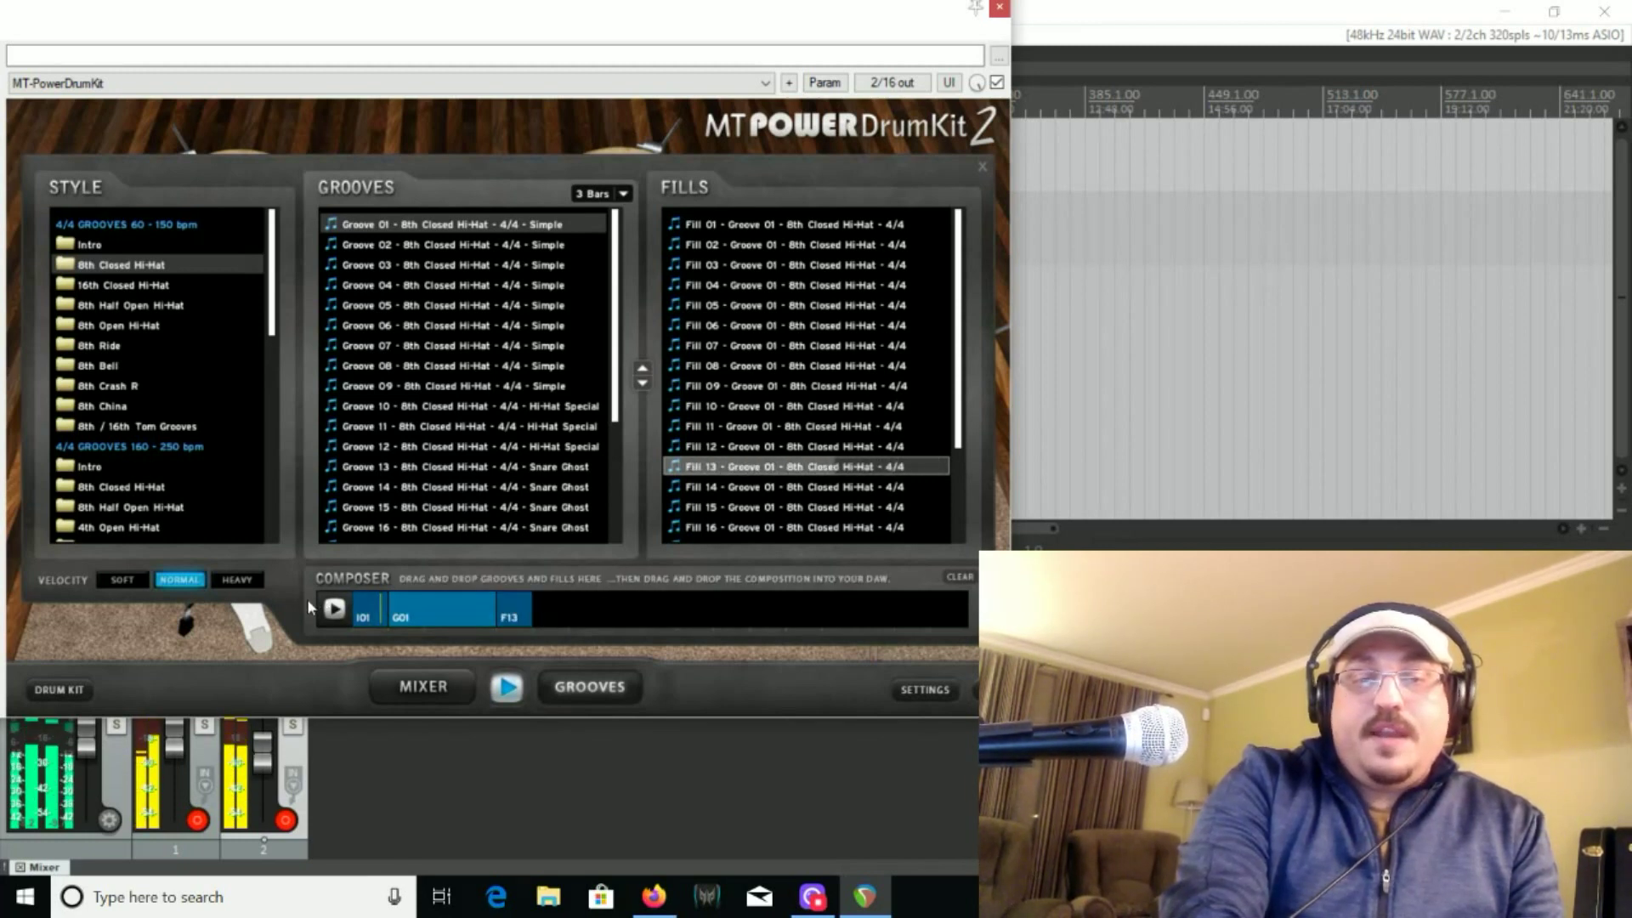
click(332, 611)
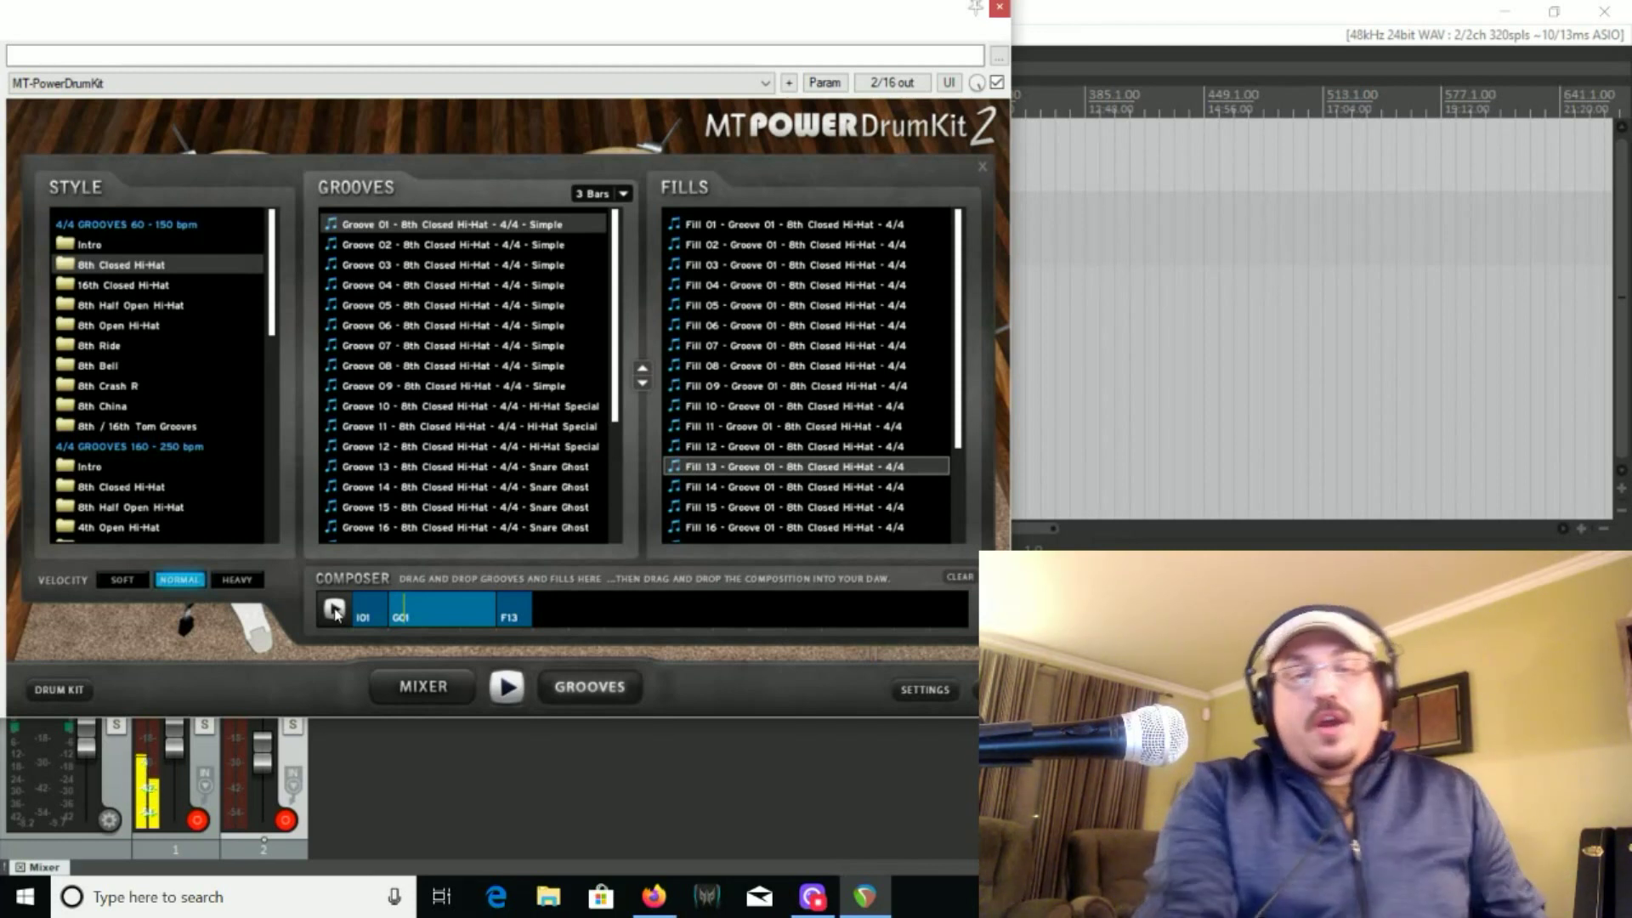
Add Groove 10 of the 8th Closed Hi-Hat style and its Fill 12 to the end of the composition
click(417, 407)
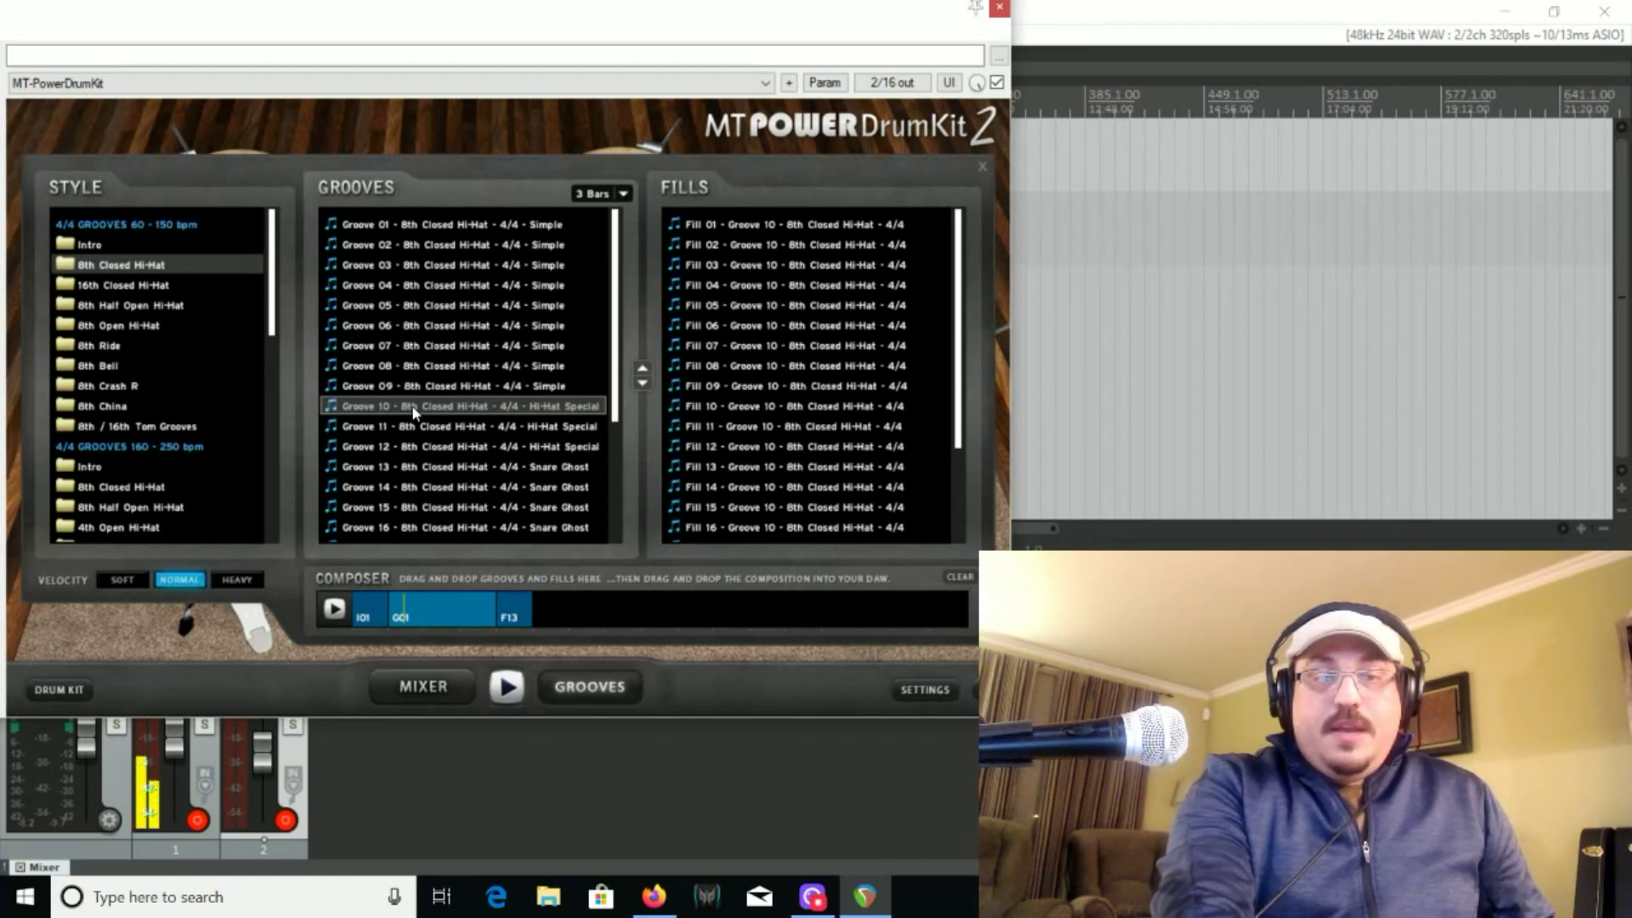
drag(415, 412, 579, 601)
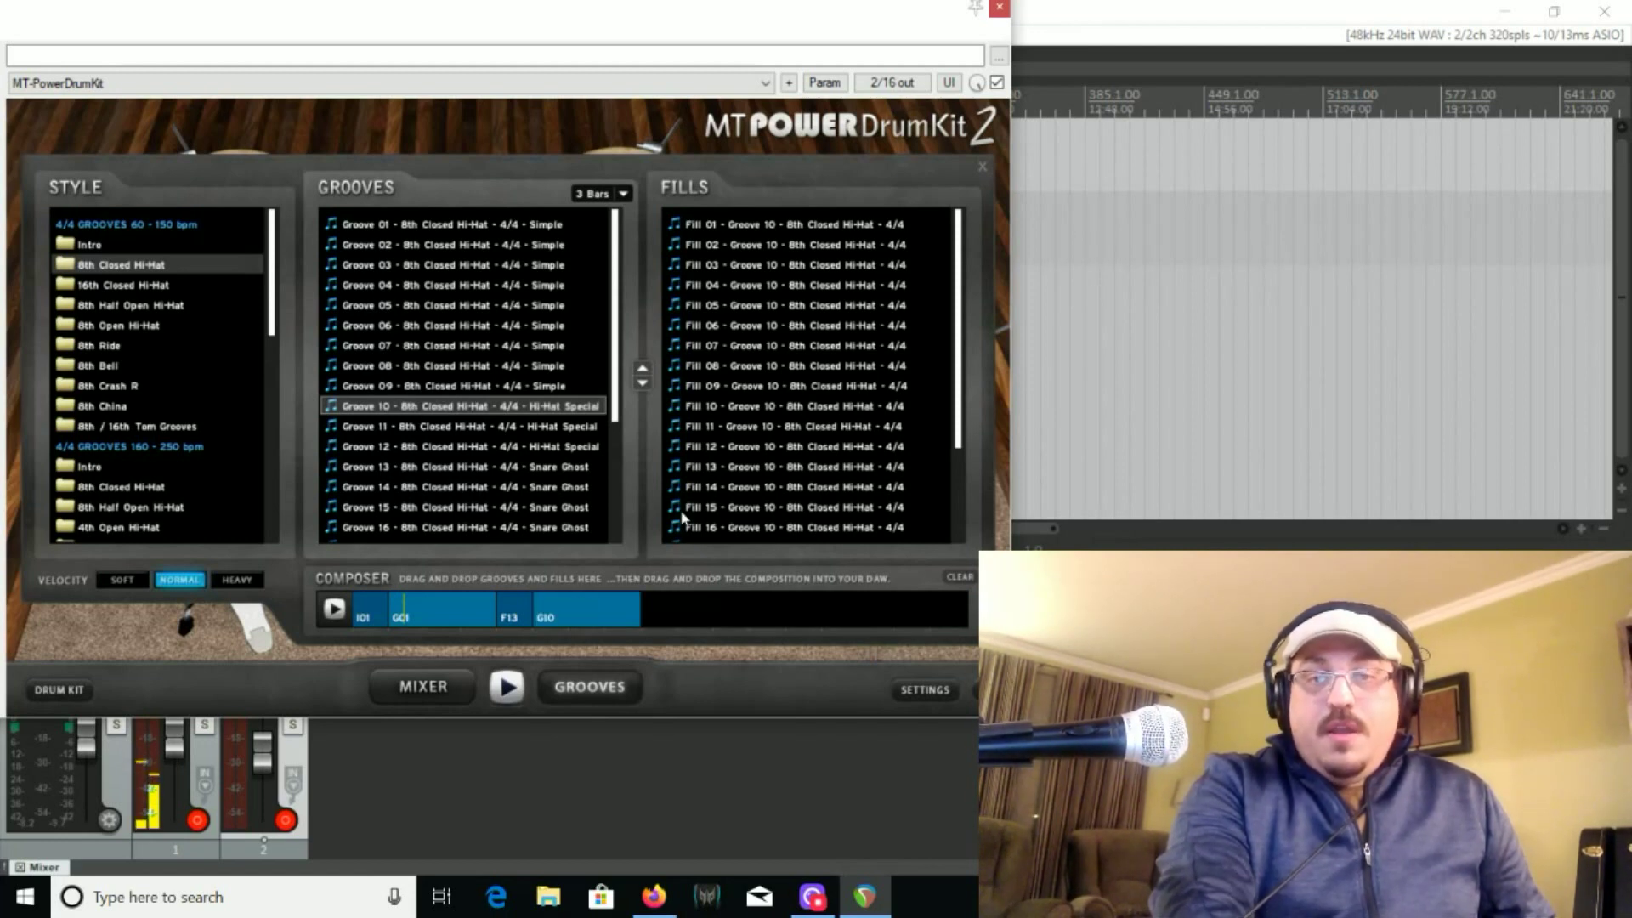
click(791, 448)
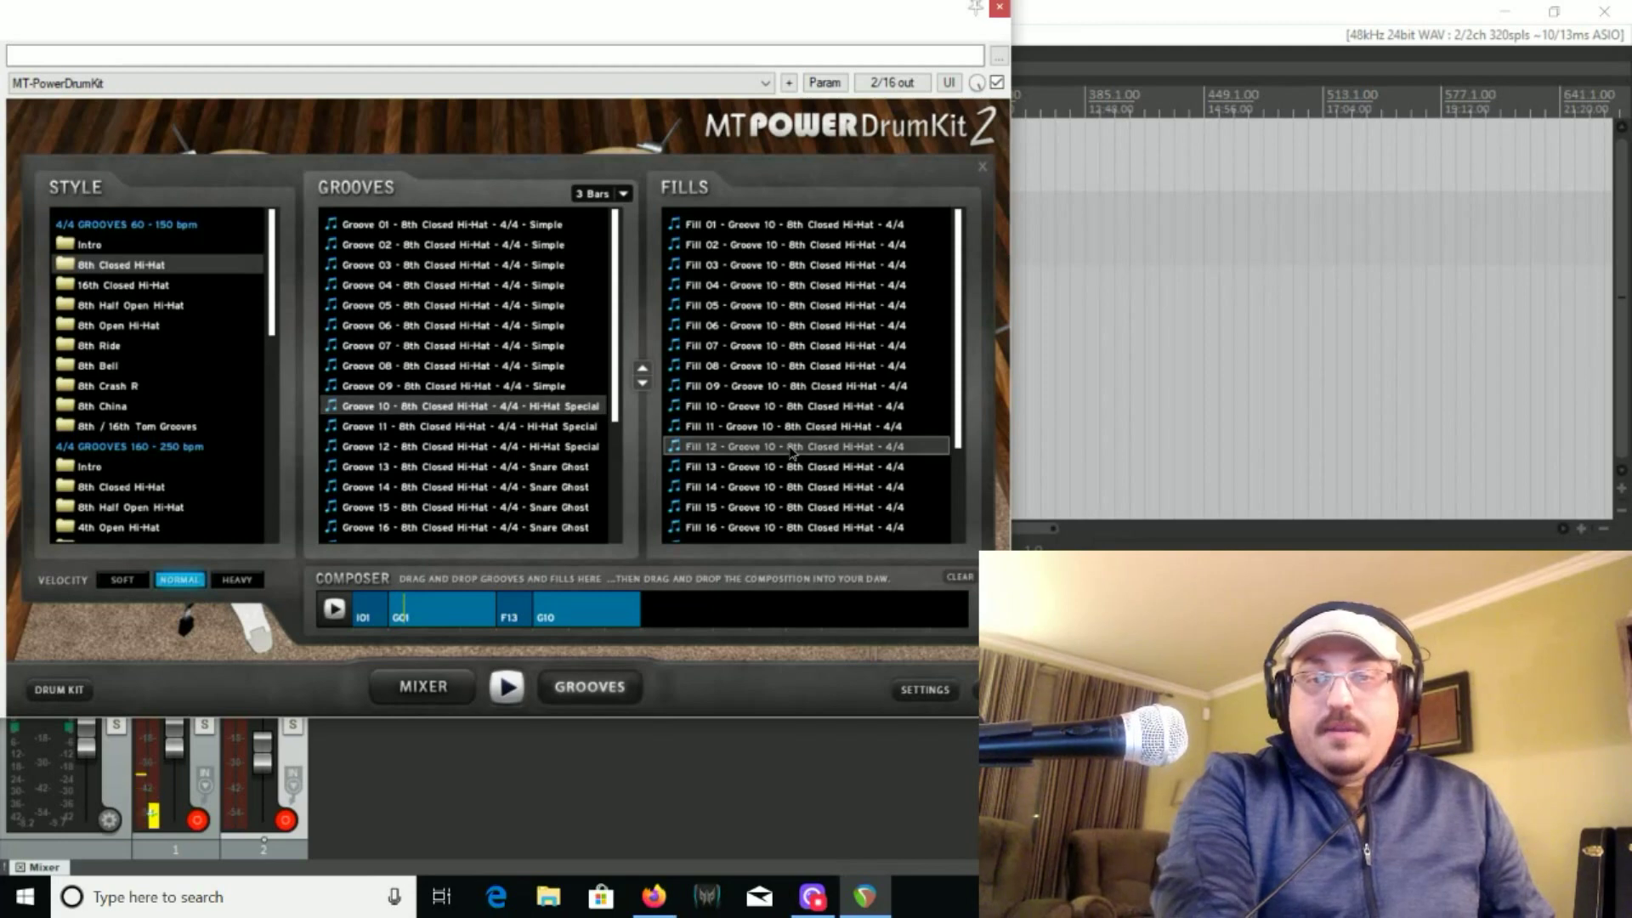
drag(762, 517, 680, 621)
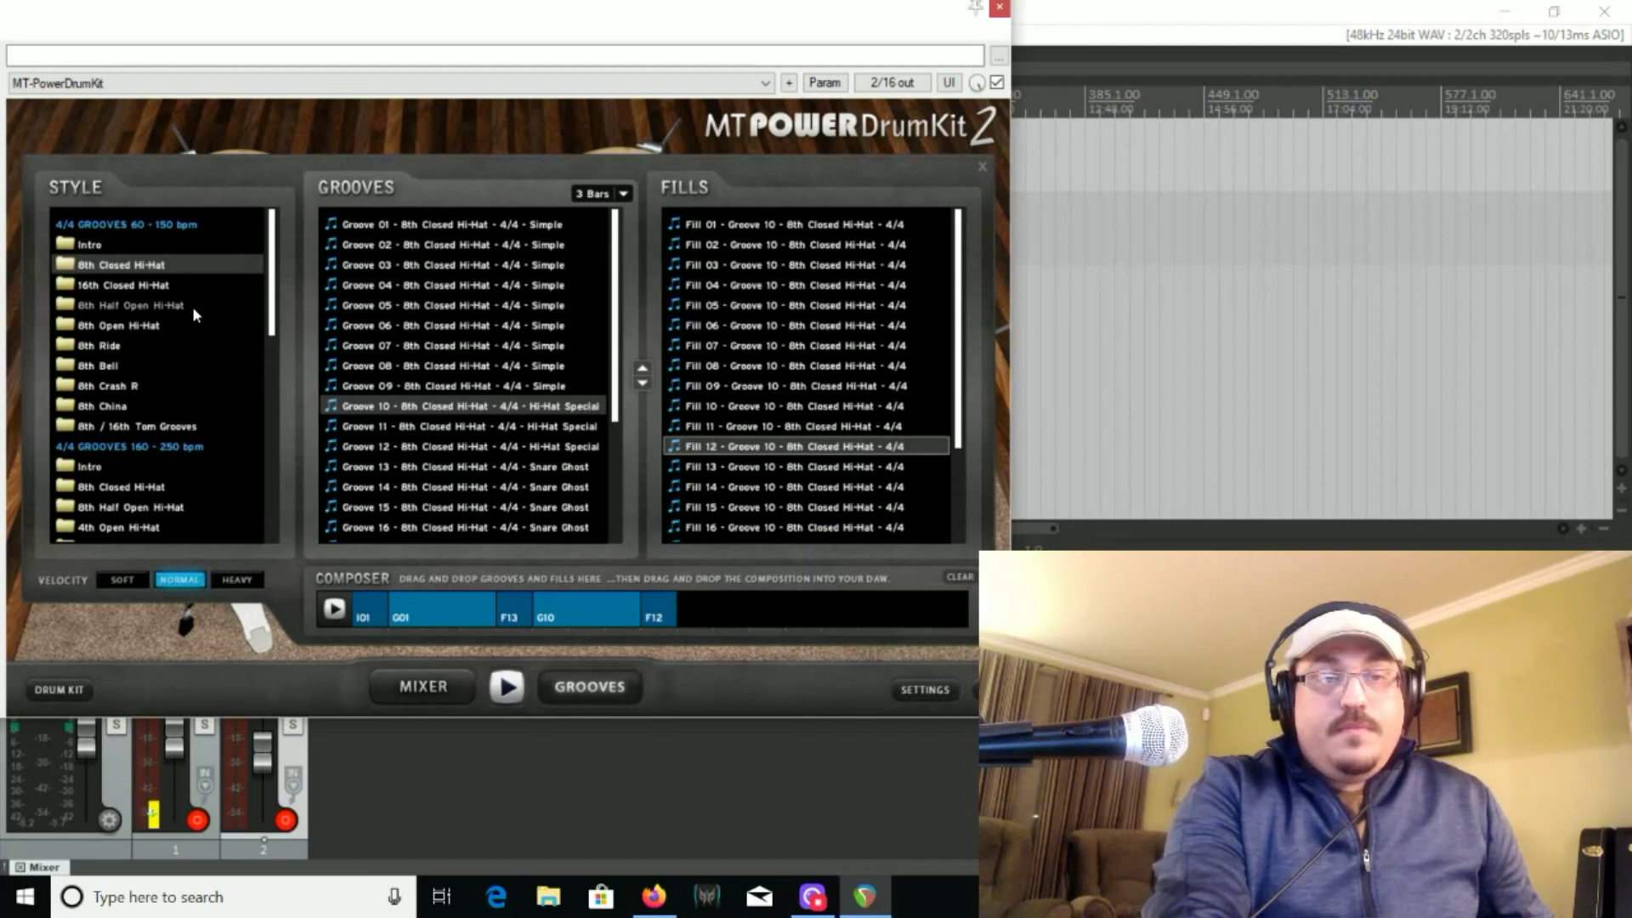
Add Groove 13 of the 8th Ride style and its Fill 14 to the end of the composition, and briefly play it
click(126, 345)
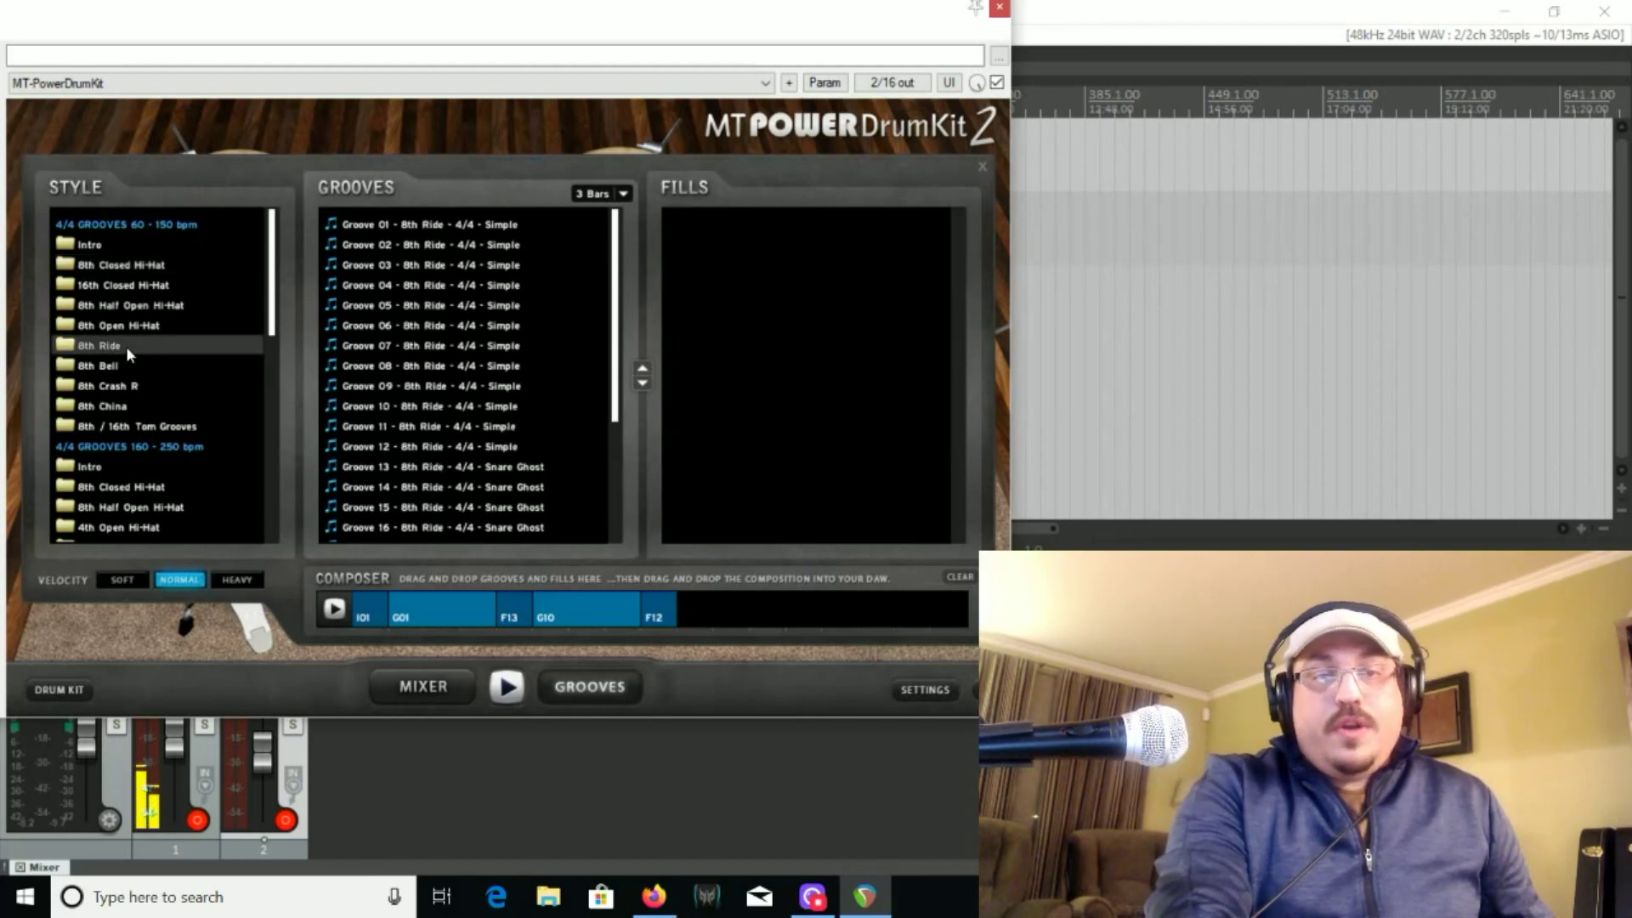
click(468, 452)
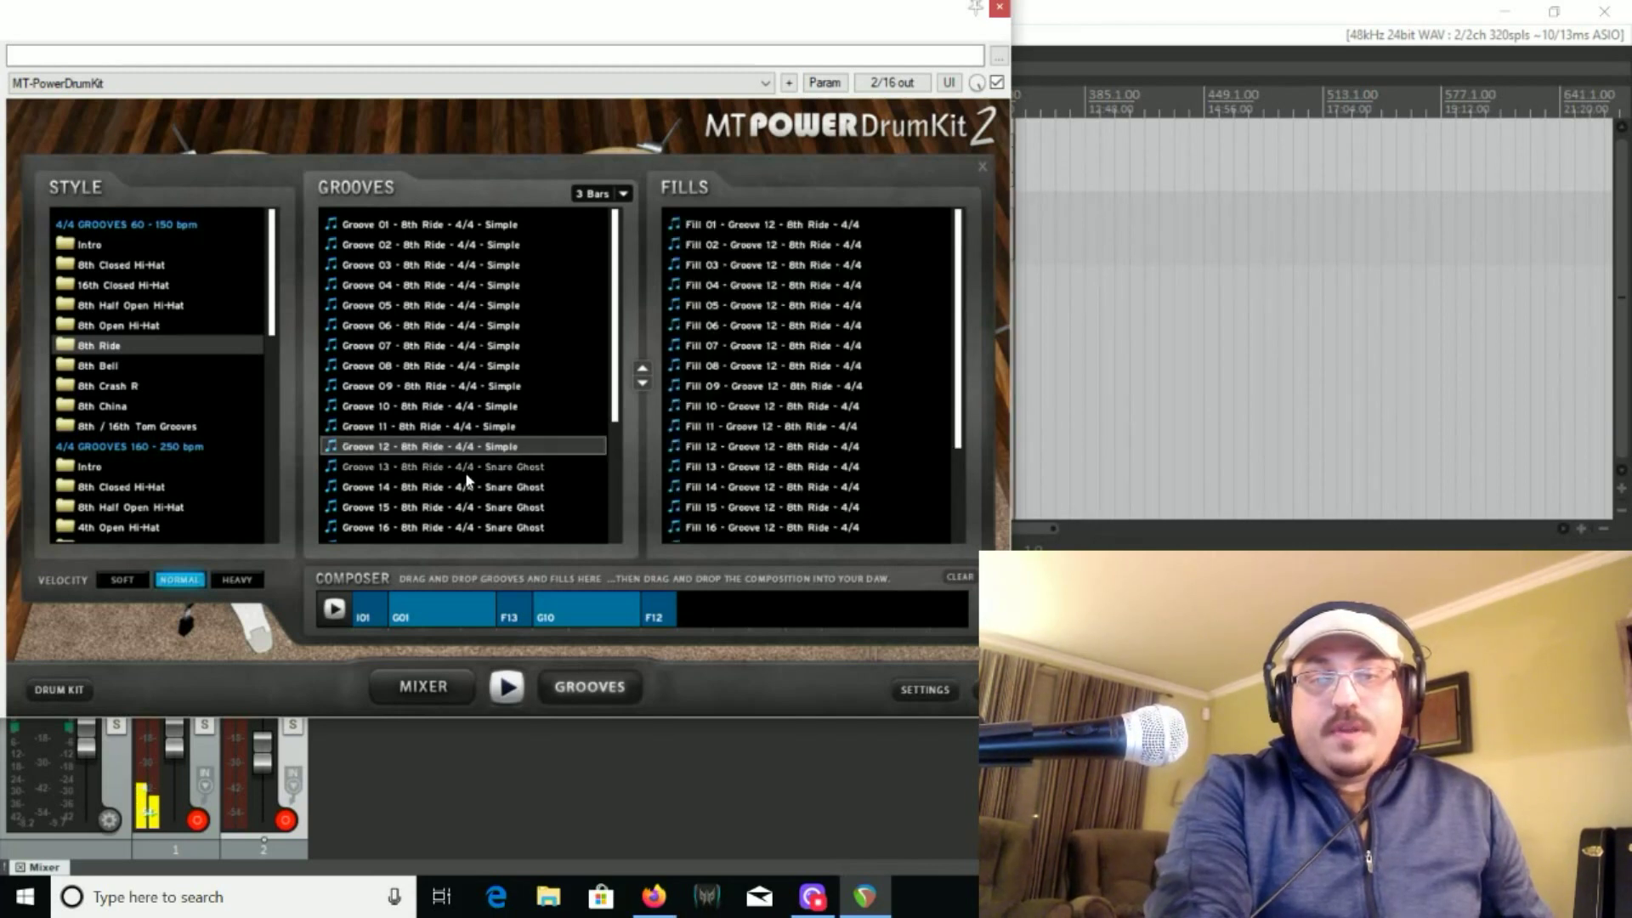
click(467, 475)
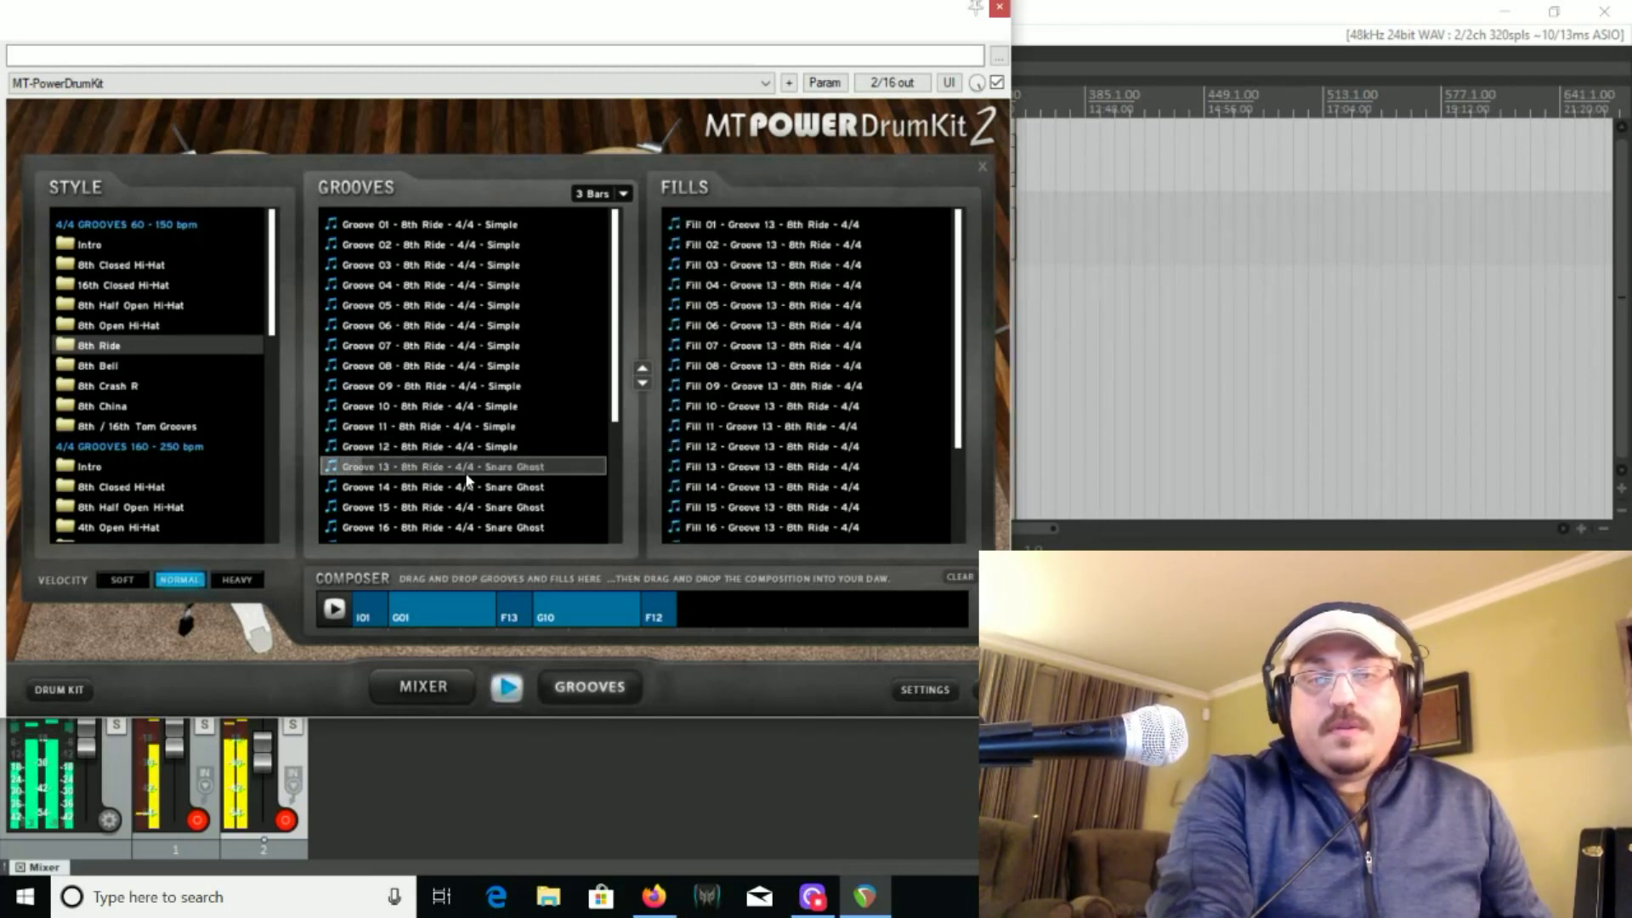
drag(466, 476, 701, 618)
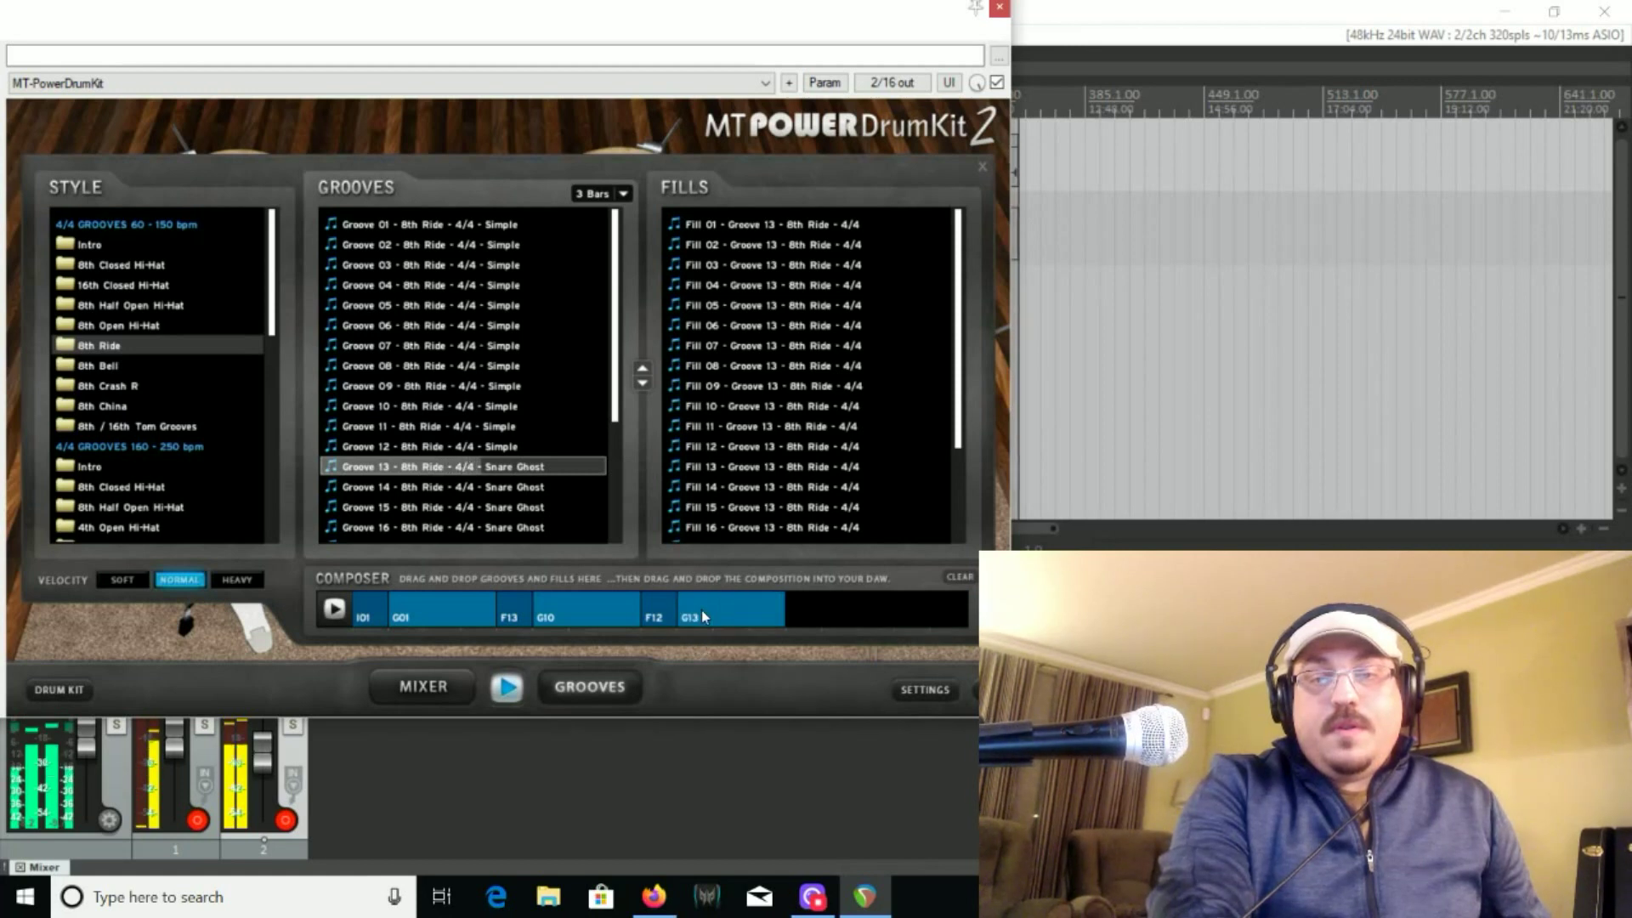
click(776, 488)
drag(775, 491, 803, 618)
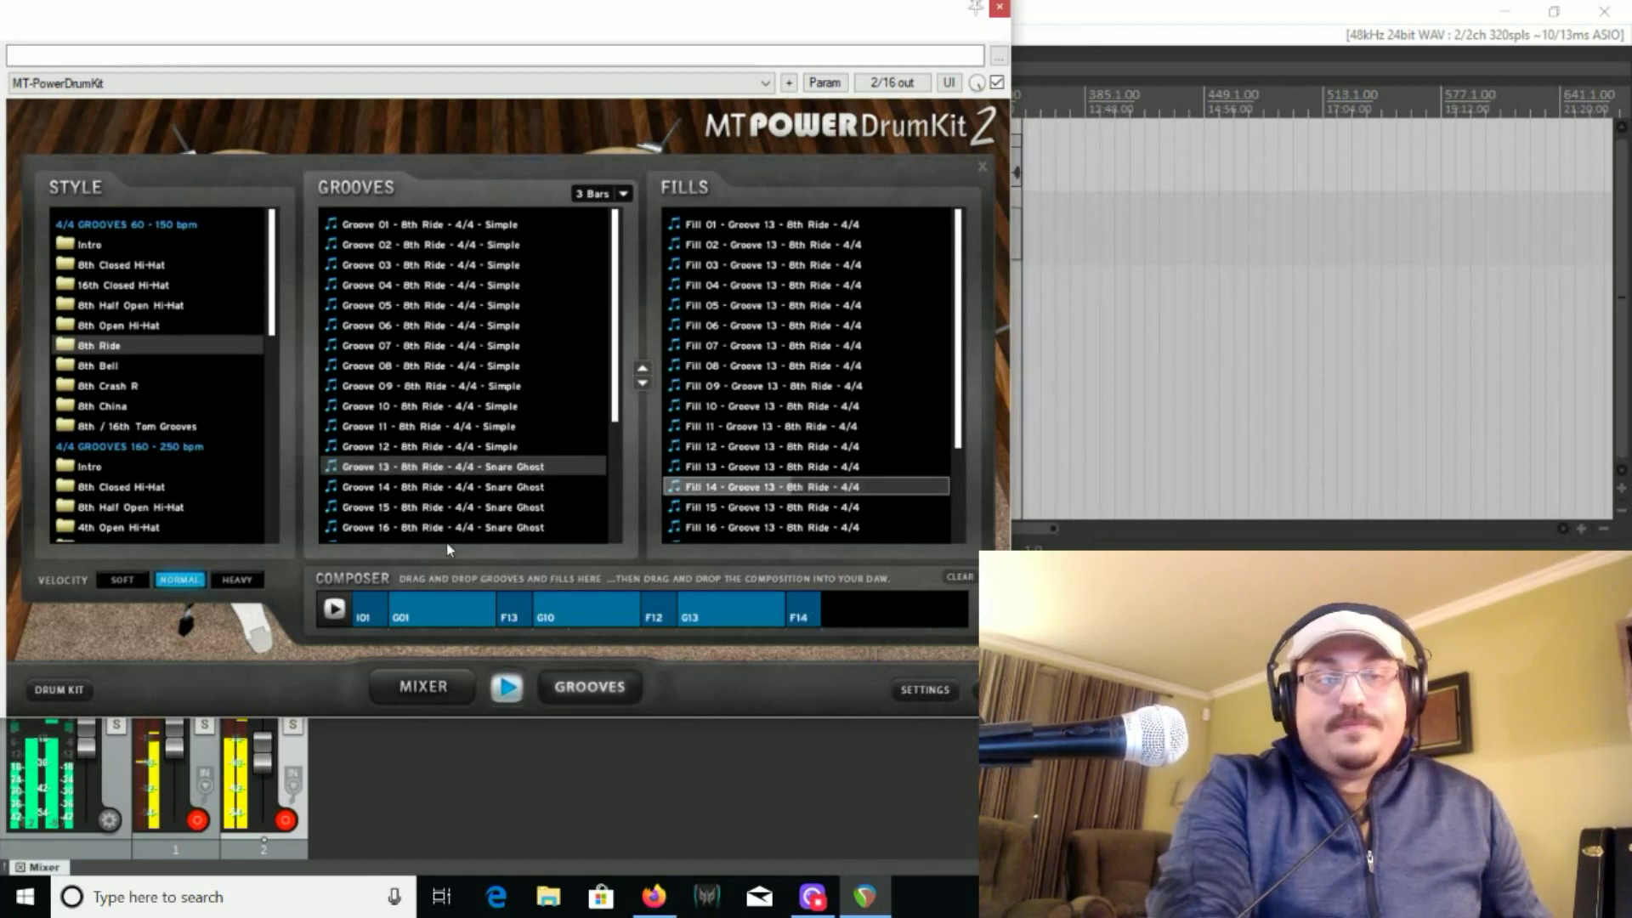
click(330, 615)
click(330, 615)
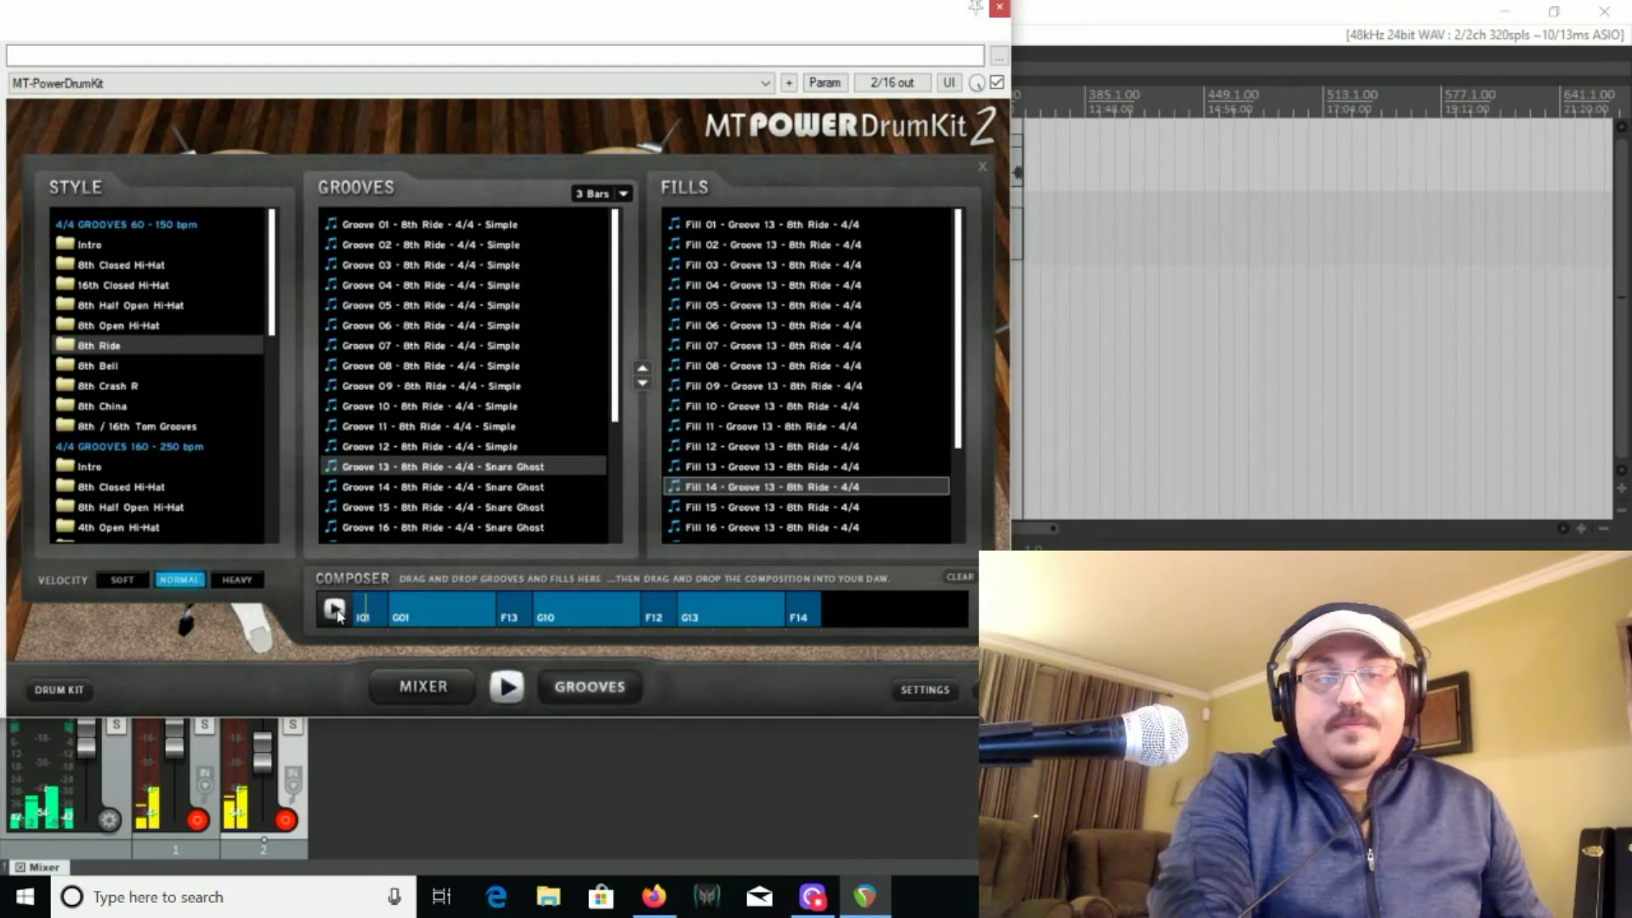
Append Groove 01 of the 8th Closed Hi-Hat style and its Fill 14 to the end of the composition
click(182, 266)
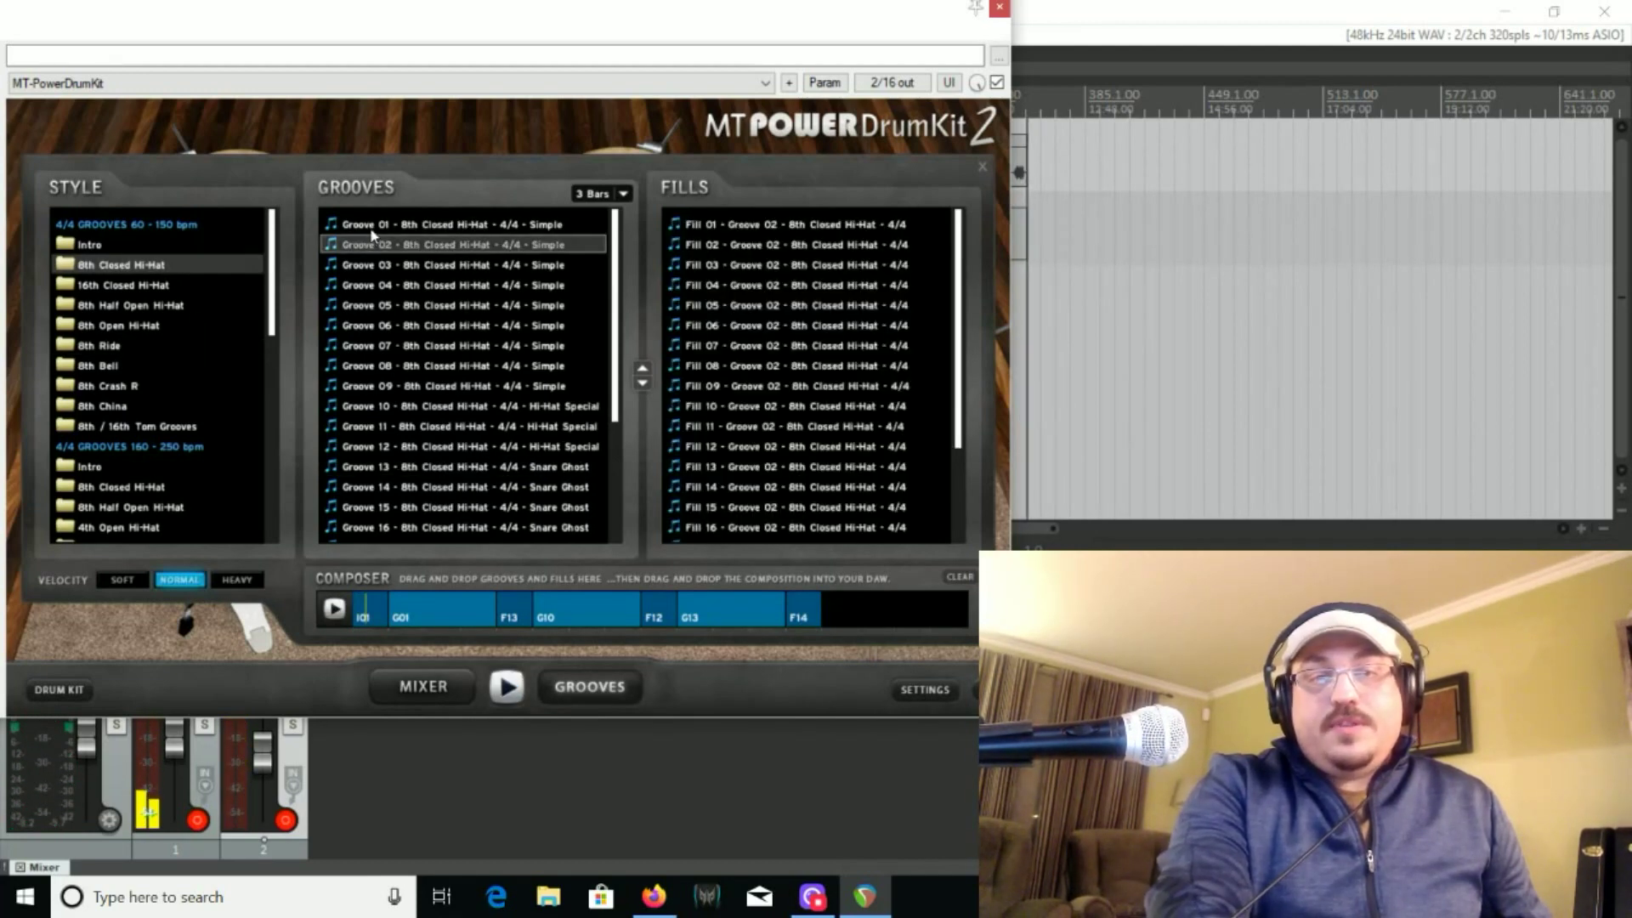
click(375, 227)
drag(376, 229, 846, 624)
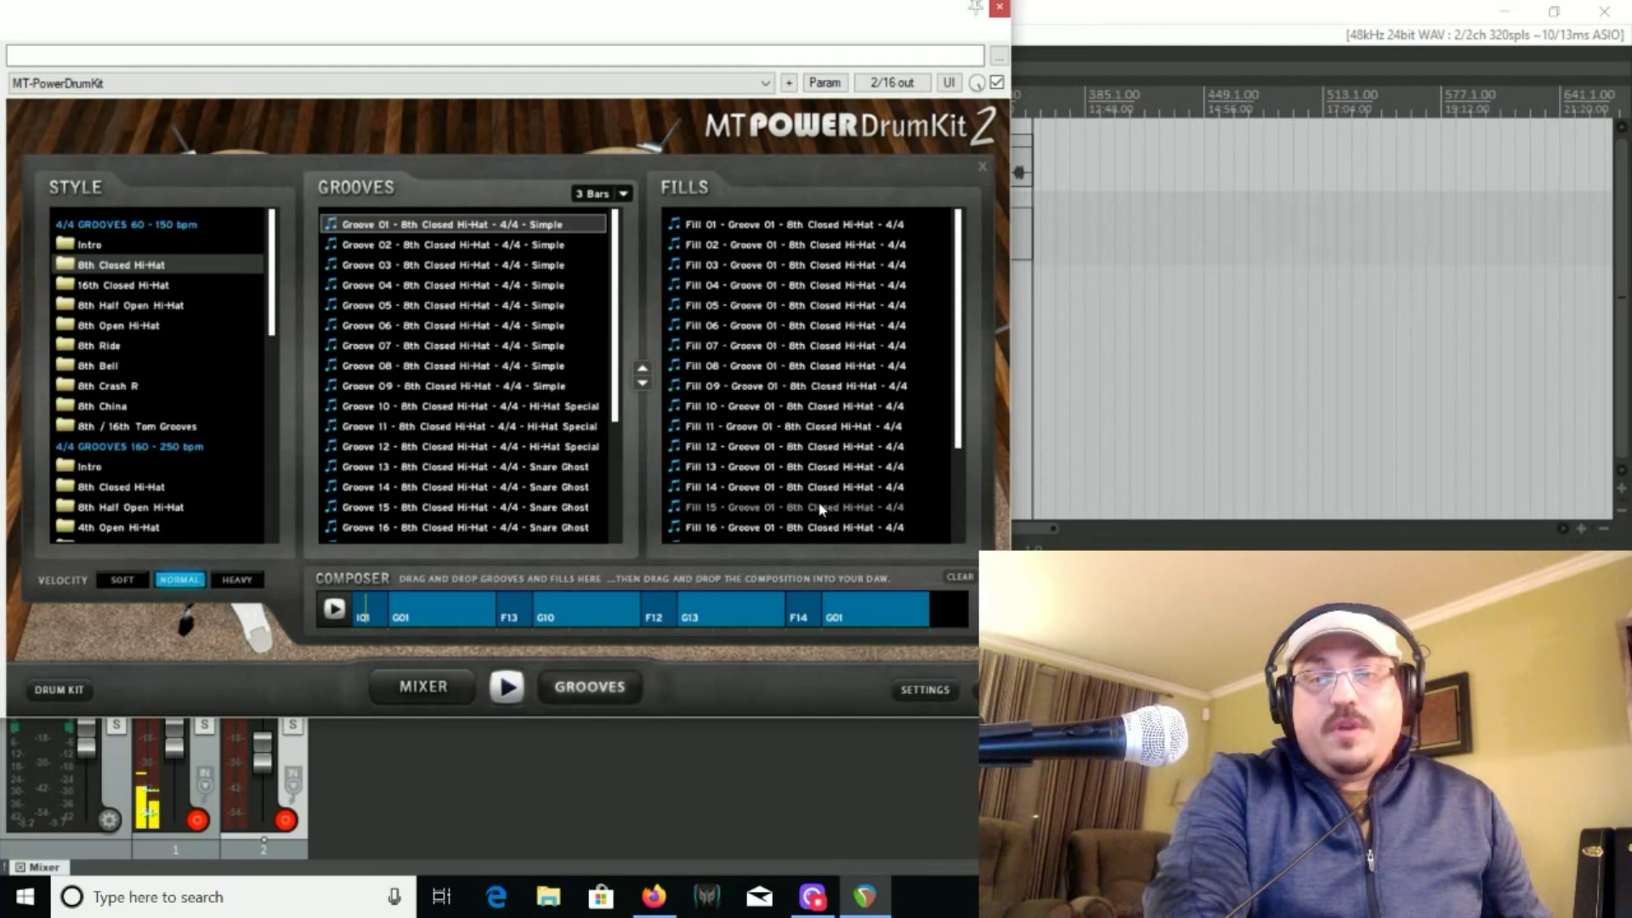
drag(825, 489, 893, 552)
drag(952, 608, 949, 615)
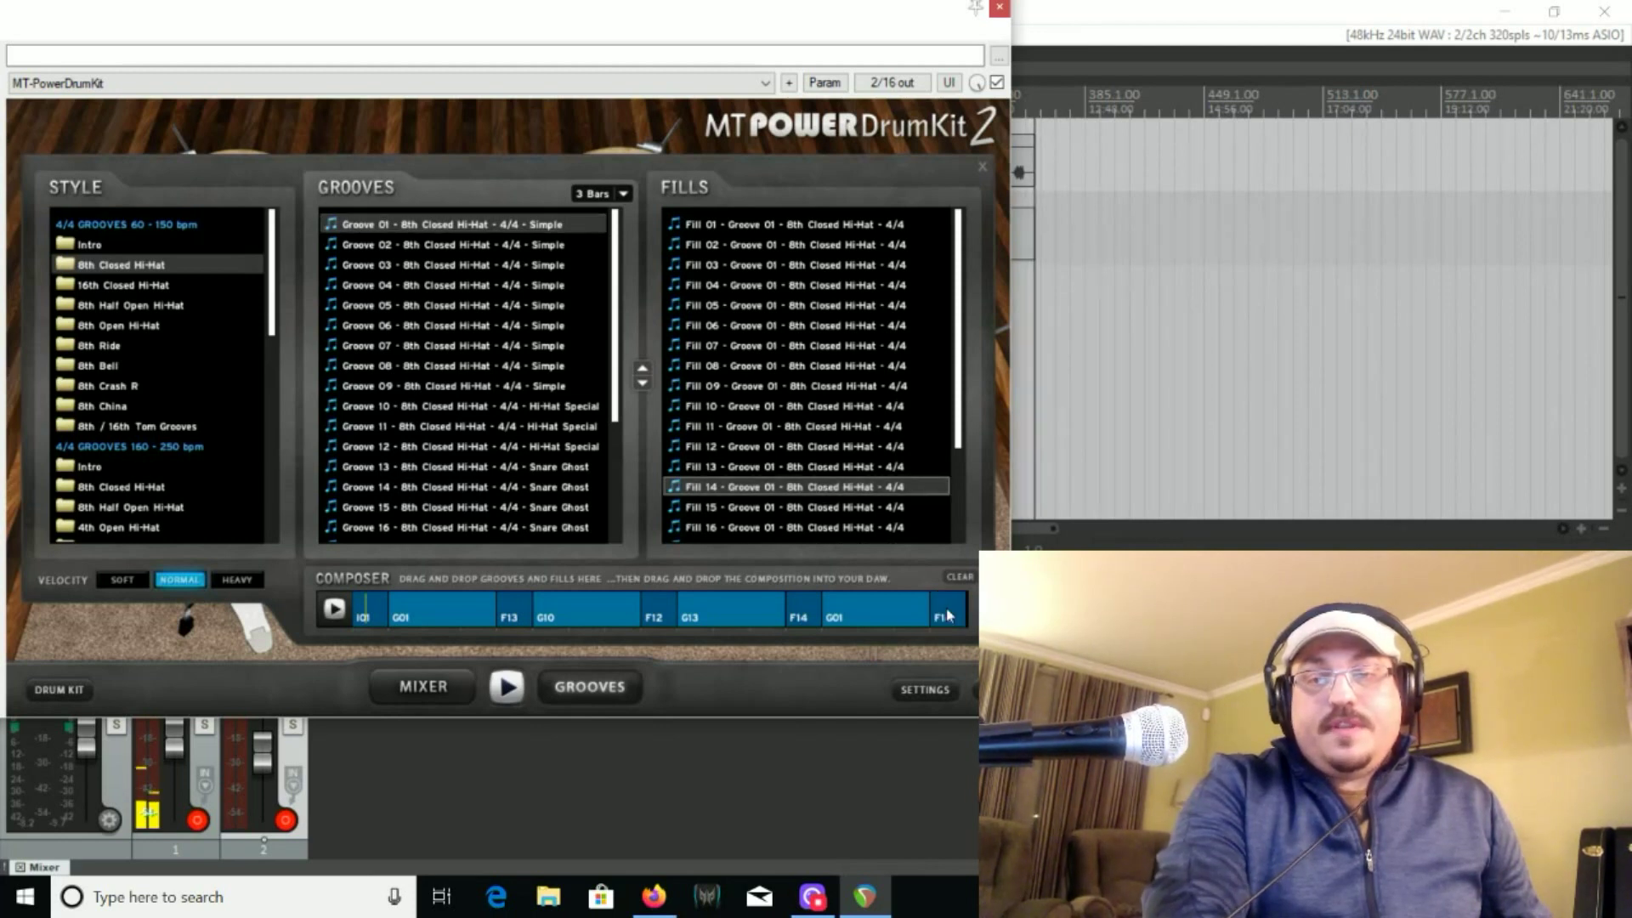
Play the whole composition and compare the Soft and Heavy velocities, ending on Normal
mouse_move(361, 612)
click(335, 609)
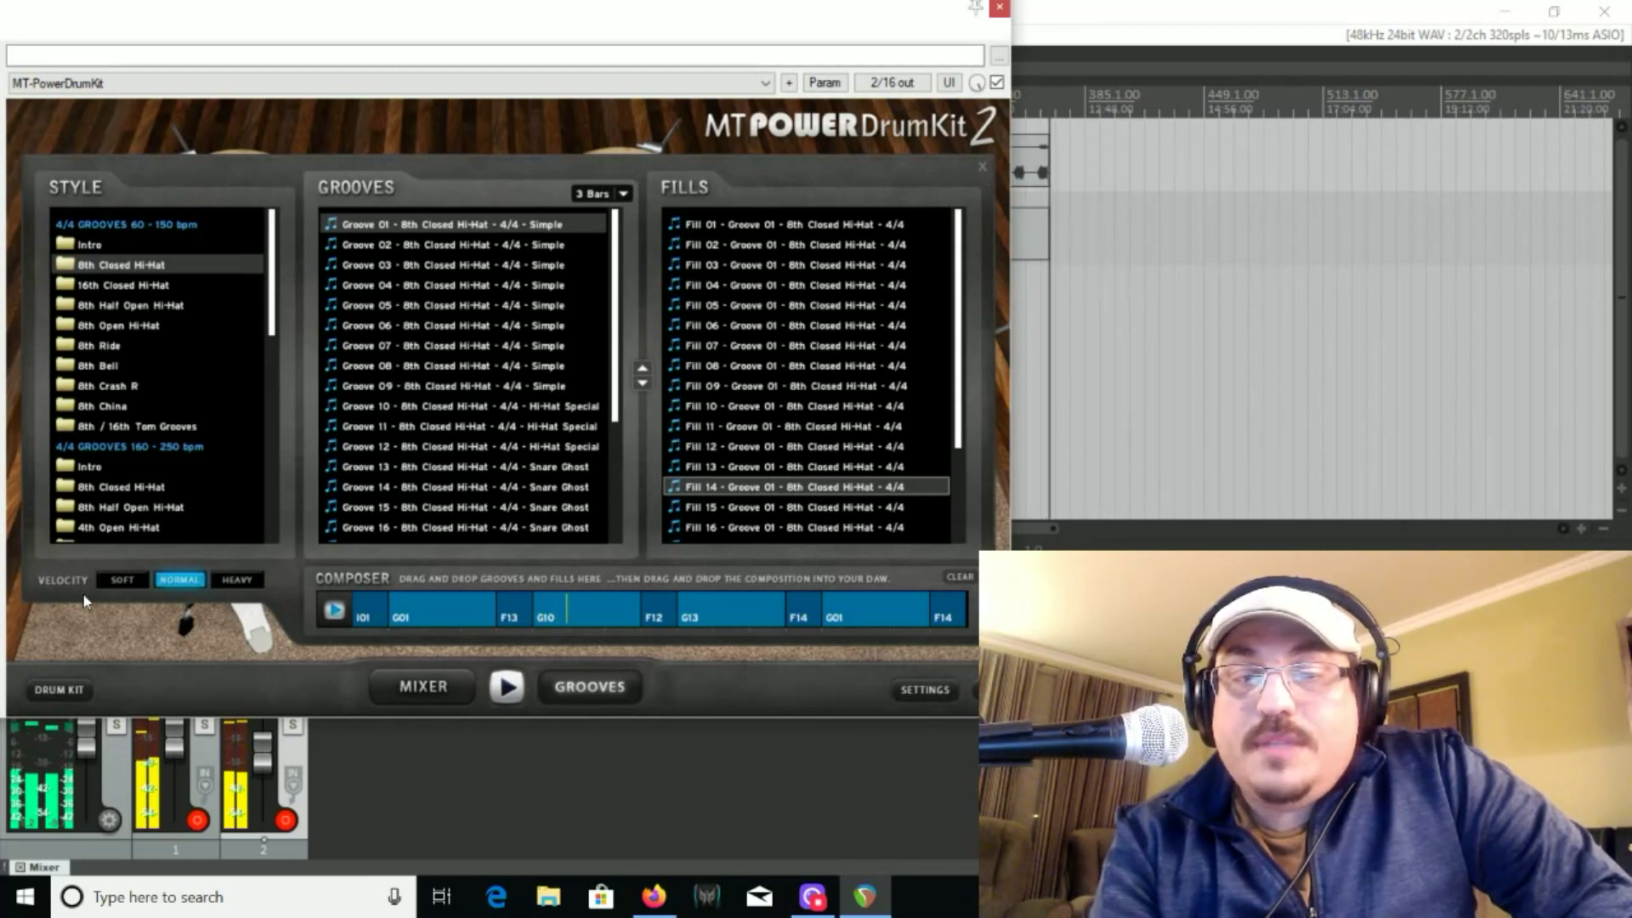
click(127, 578)
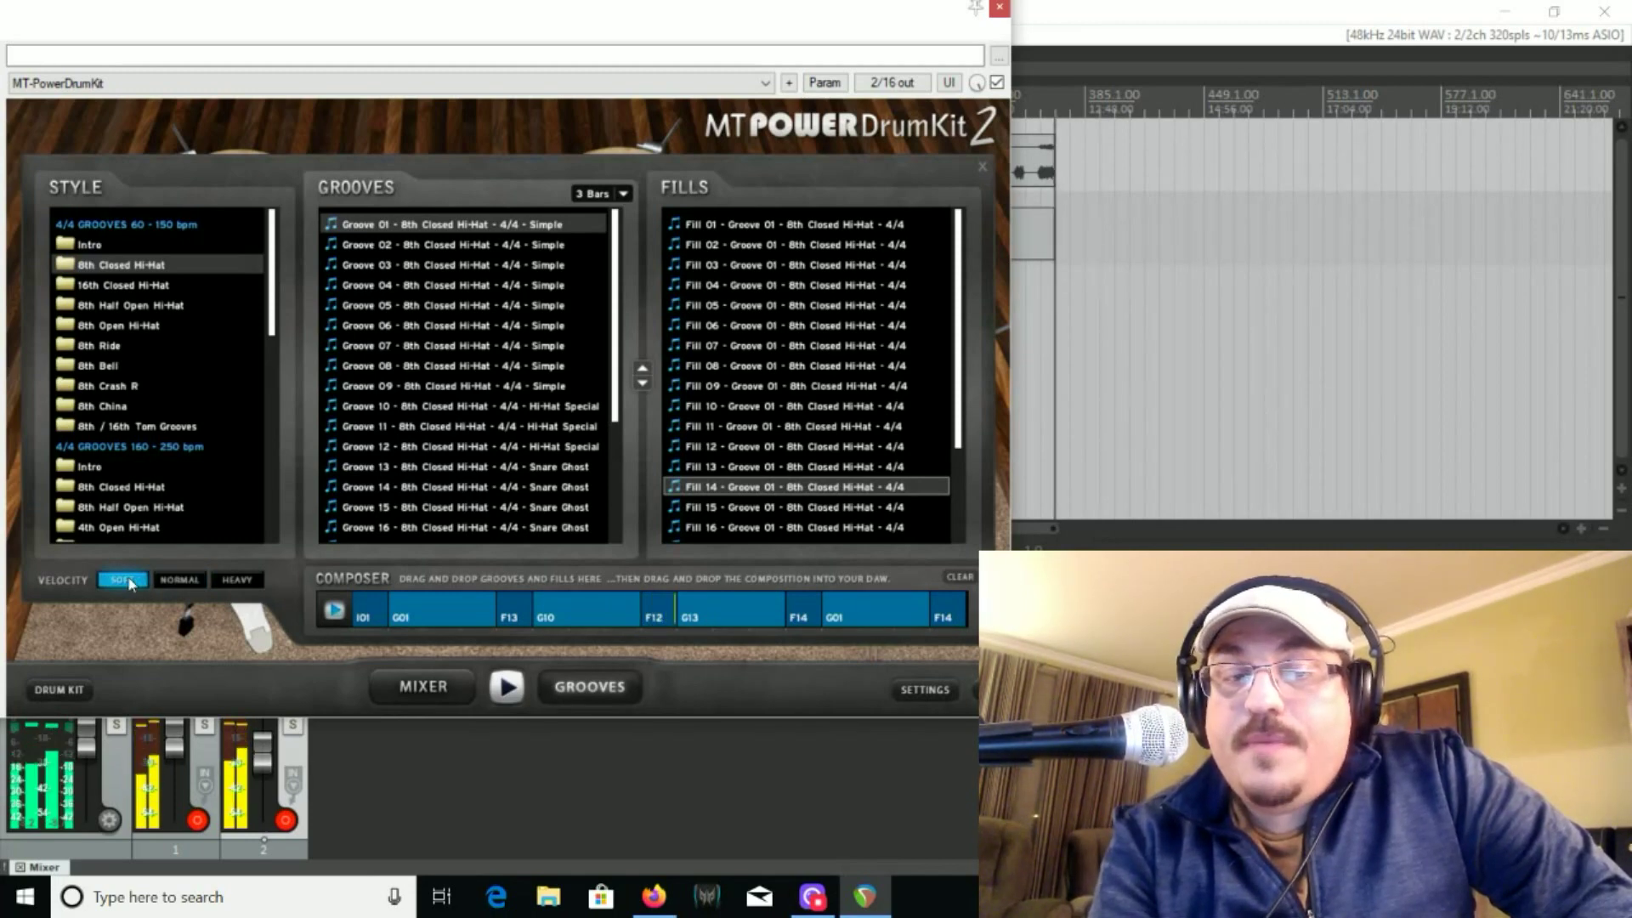
click(238, 579)
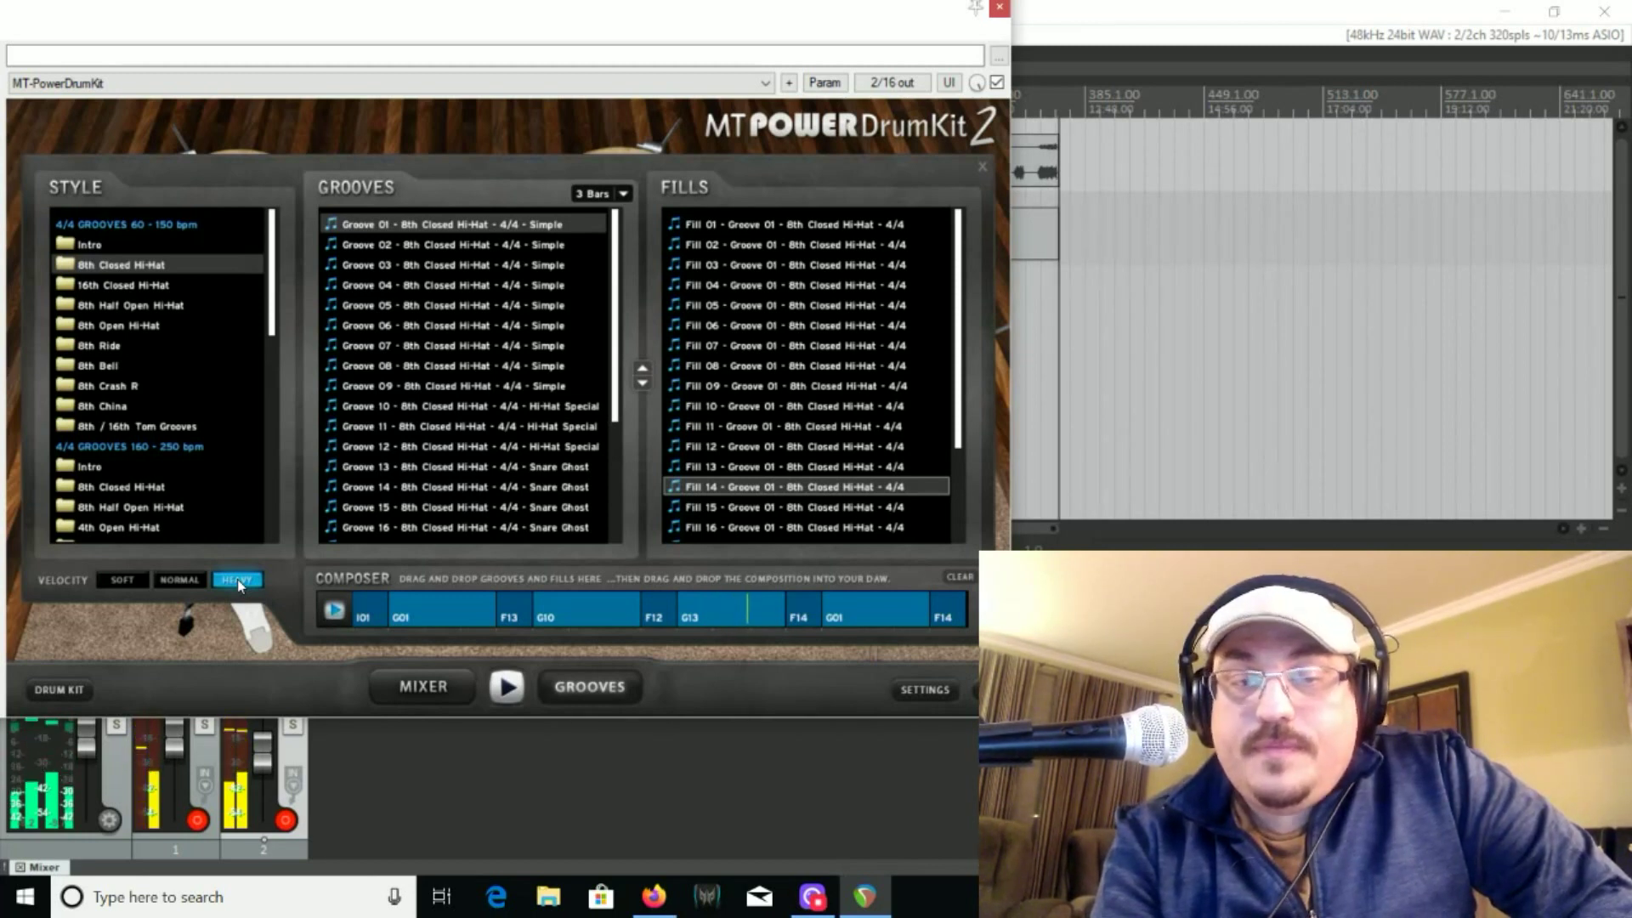
click(180, 578)
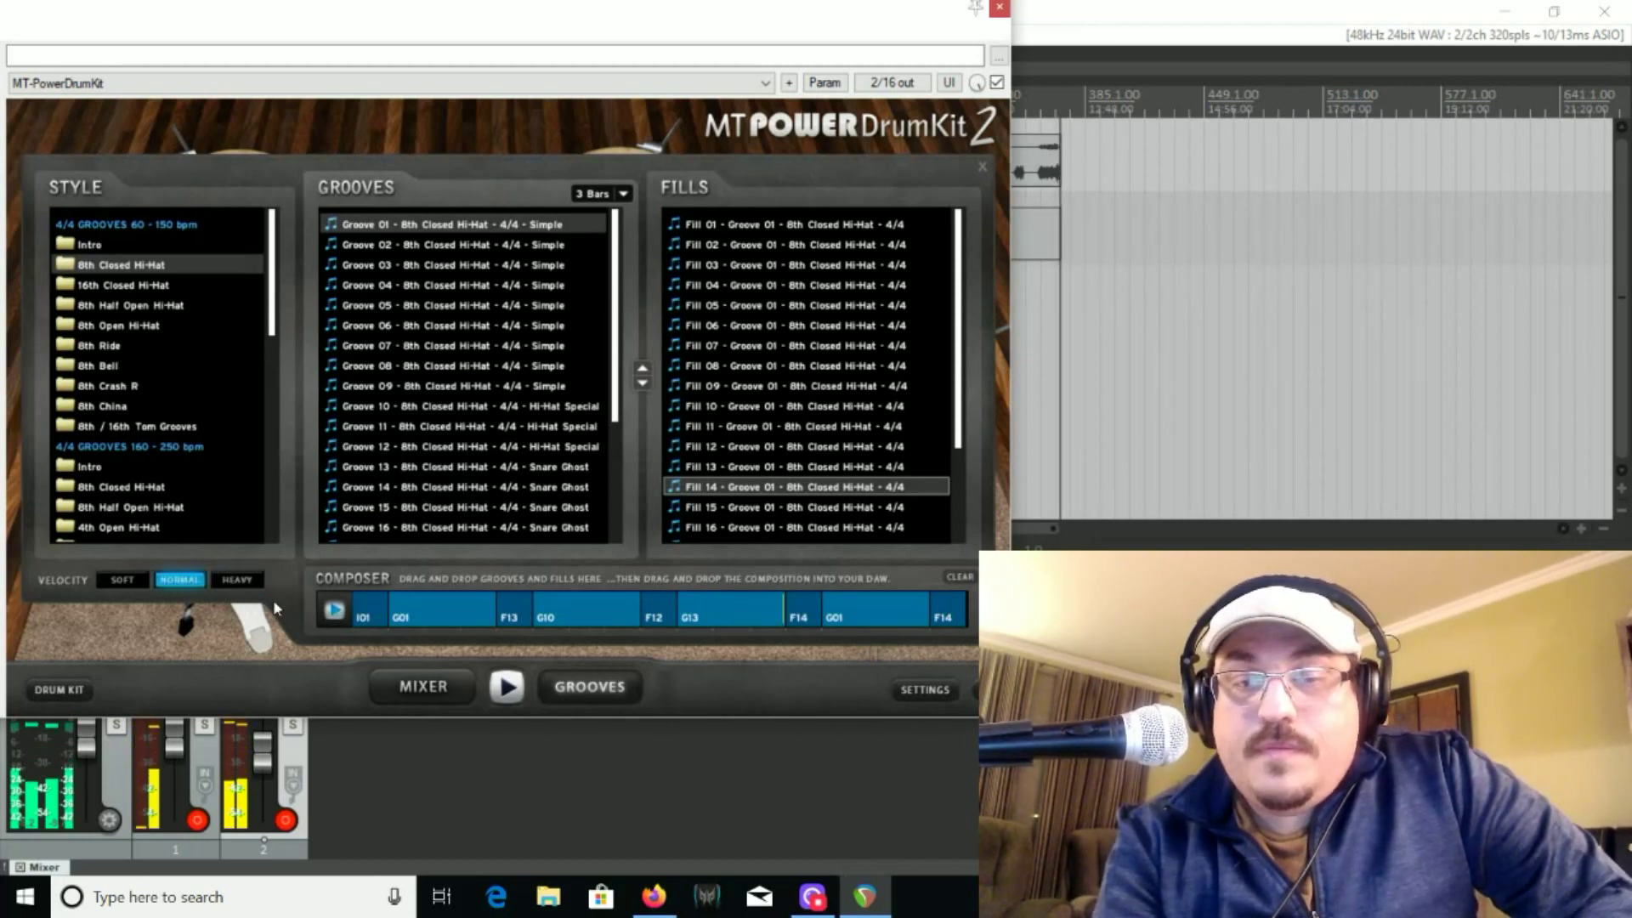